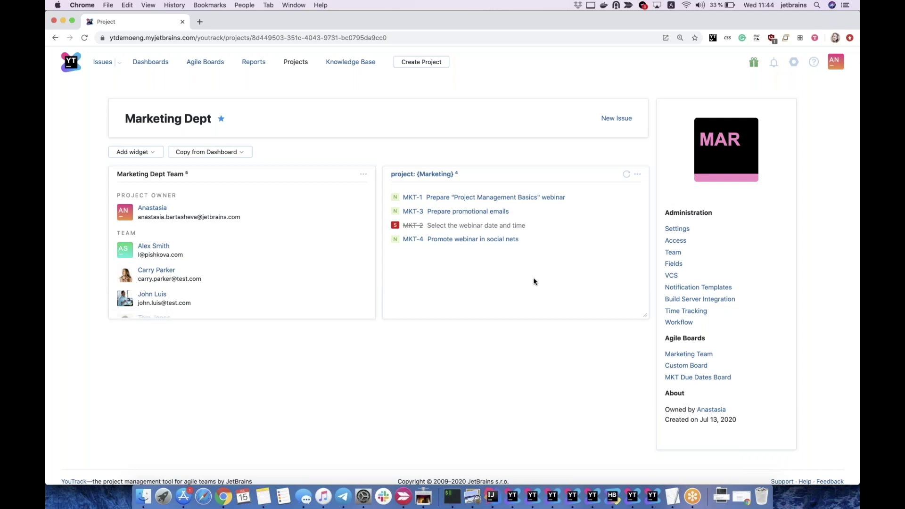
Open the Knowledge Base and browse the Event Management Dept articles, including the FAQ article and its sub-articles.
left_click(351, 62)
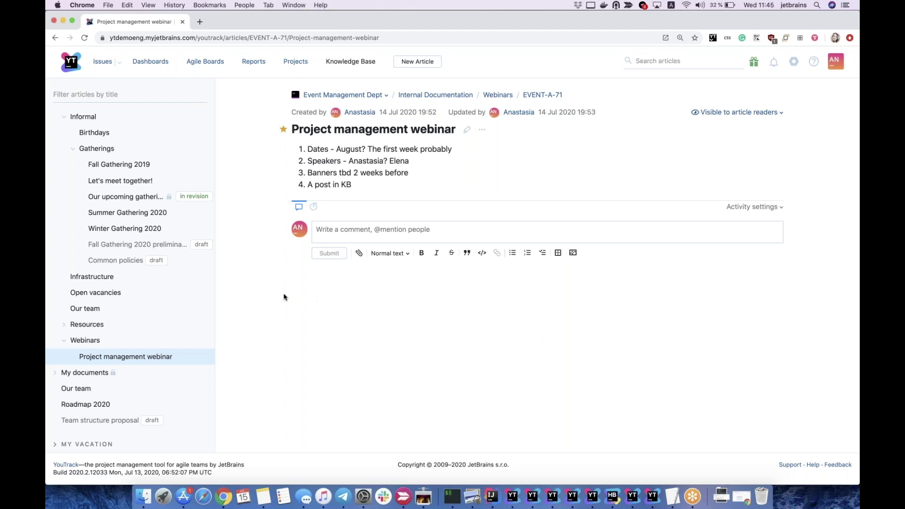
scroll(211, 284, "up", 2)
scroll(207, 285, "up", 1)
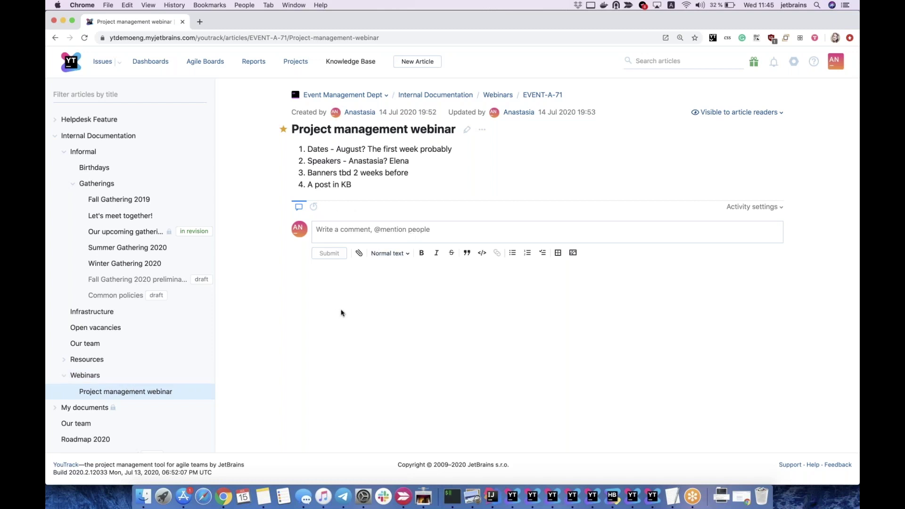
scroll(179, 245, "up", 6)
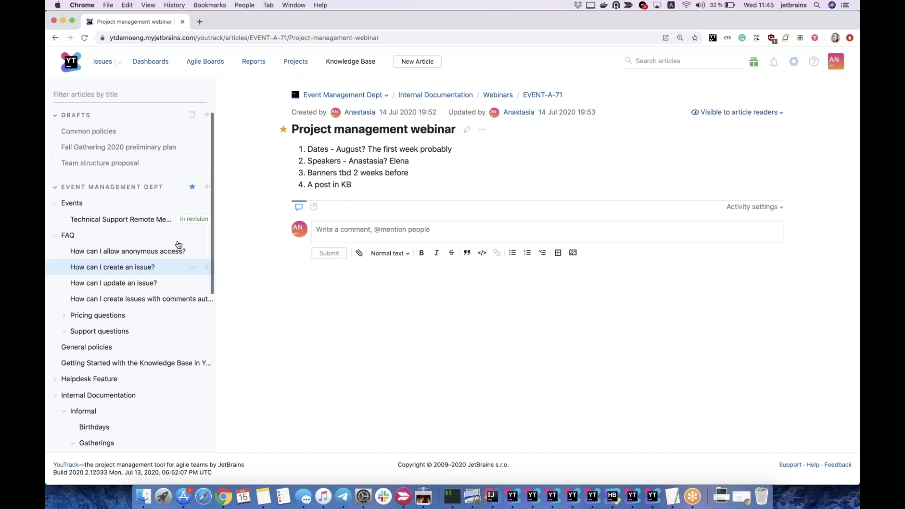
left_click(68, 231)
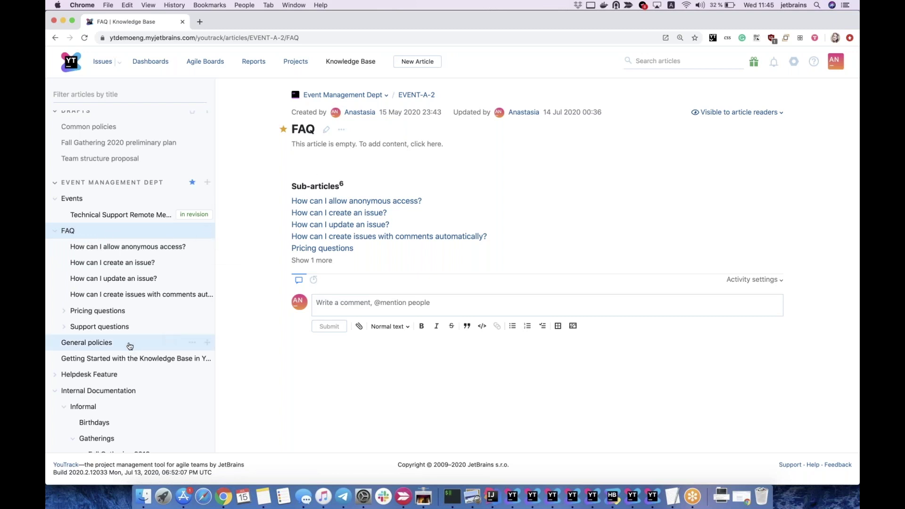
scroll(129, 345, "down", 6)
left_click(82, 357)
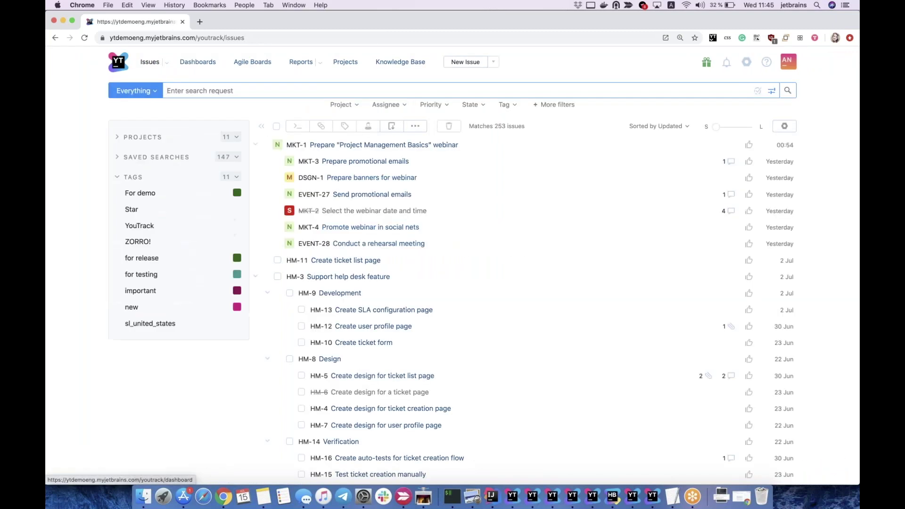
Start a new Marketing Dept issue with the summary "Create a post about the webinar" and the description "Provide agenda".
left_click(463, 63)
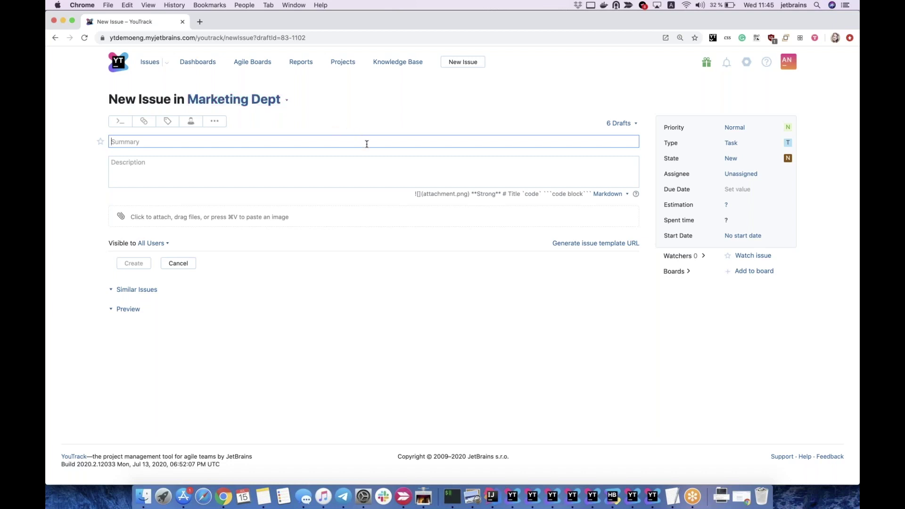
type("Create a po")
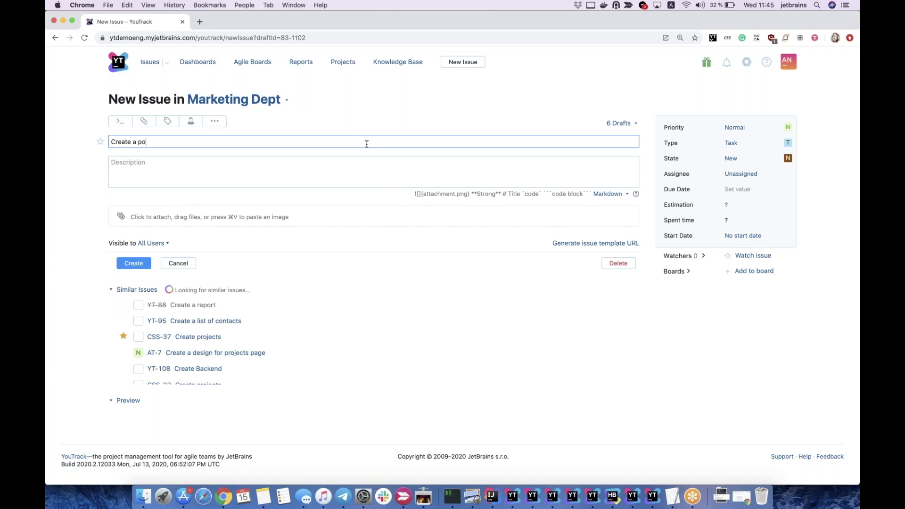
type("st abut the webinar")
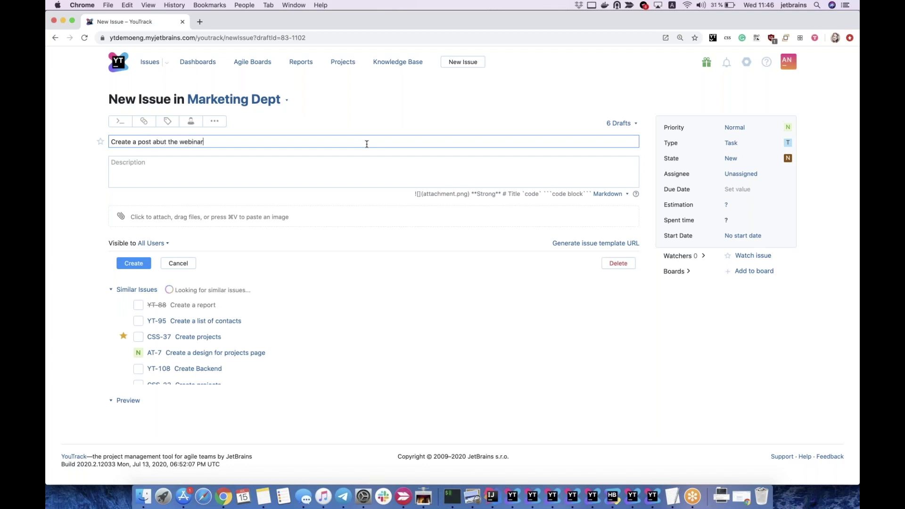
key("alt+Left")
key("alt+Left")
key("Left")
key("Left")
key("Left")
type("o")
left_click(297, 171)
type("Provide agenda")
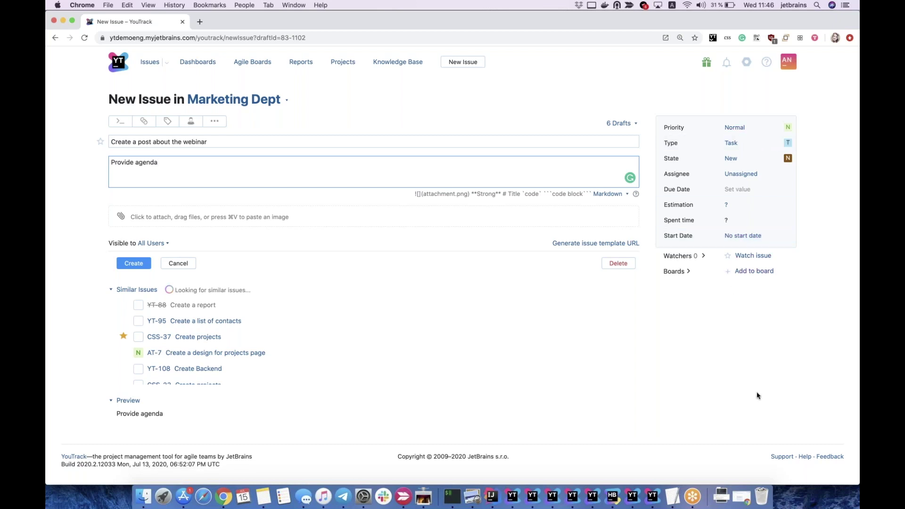
Set the draft issue's due date to 20 Jul 2020 and assign it to the project owner.
left_click(756, 189)
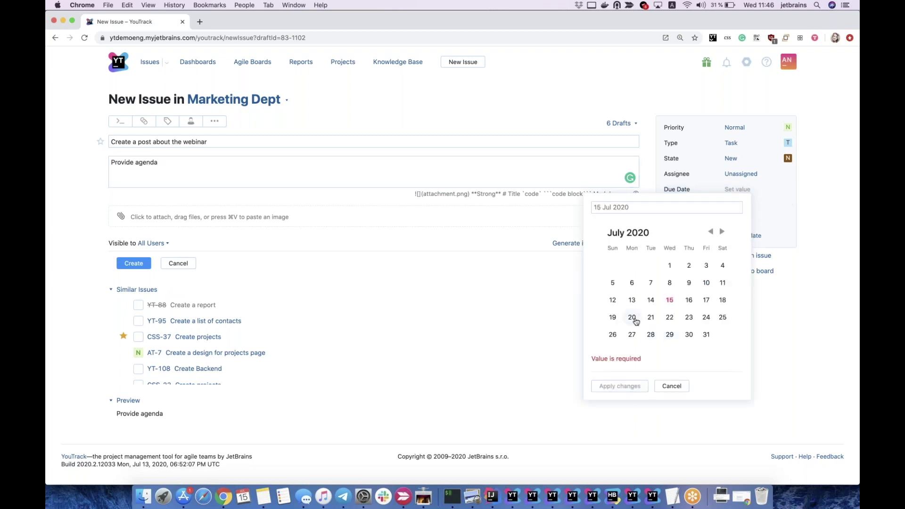
left_click(632, 317)
left_click(622, 368)
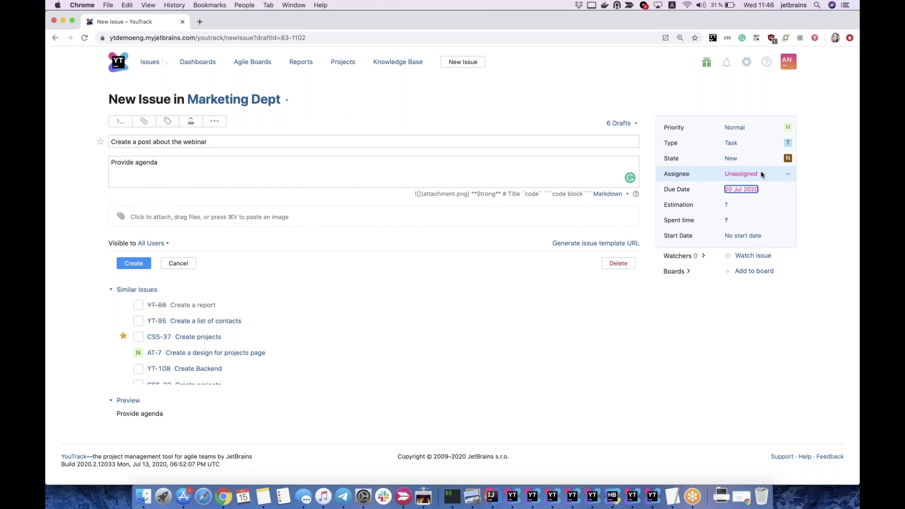
left_click(761, 174)
left_click(678, 218)
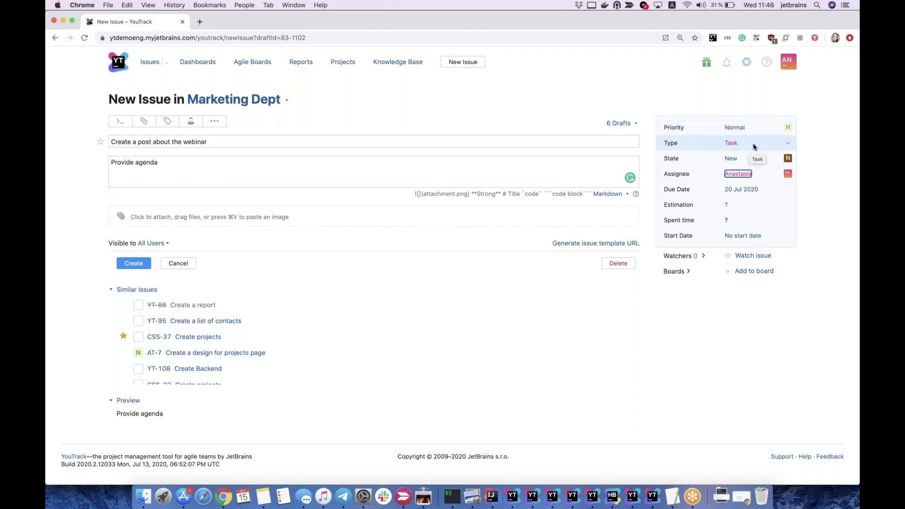
Try the Event type on the draft issue and set its type back to Task.
left_click(753, 147)
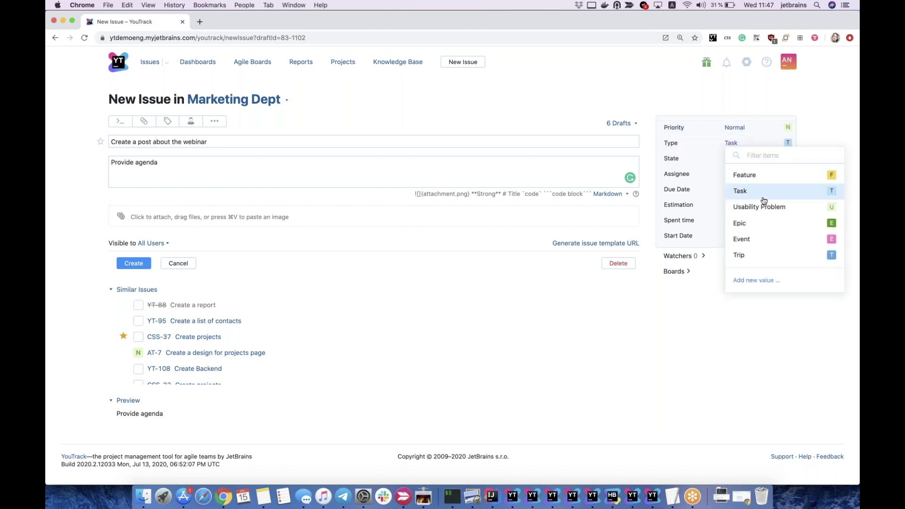
left_click(763, 241)
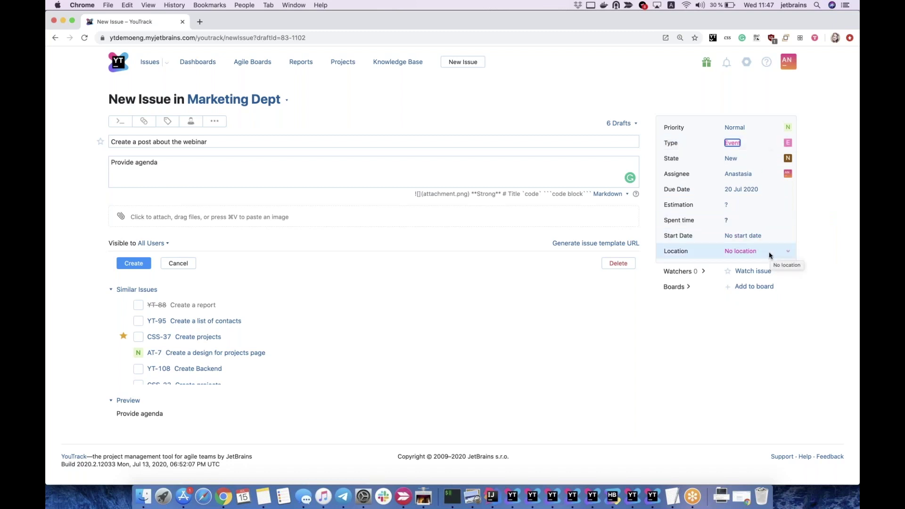
left_click(760, 144)
left_click(759, 189)
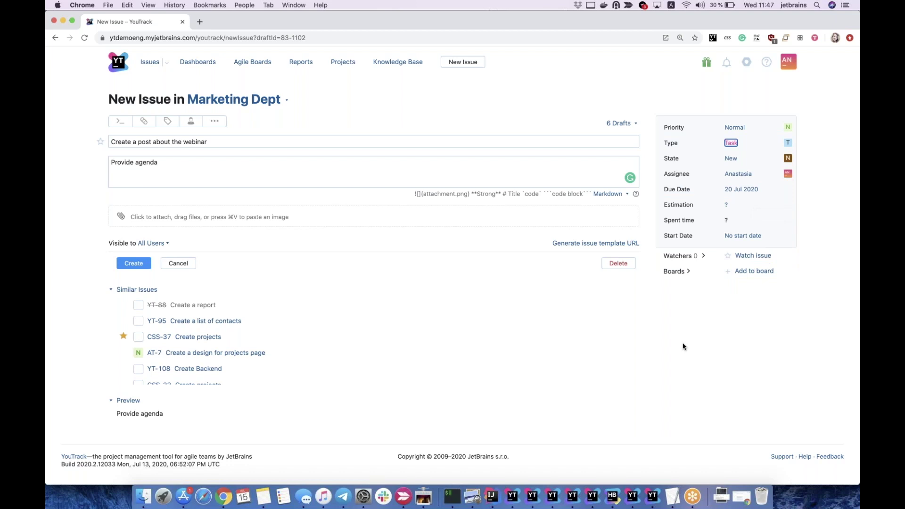
Attach the purple YouTrack banner image to the draft issue.
left_click(311, 215)
scroll(275, 179, "down", 5)
scroll(273, 180, "down", 3)
left_click(258, 208)
left_click(724, 223)
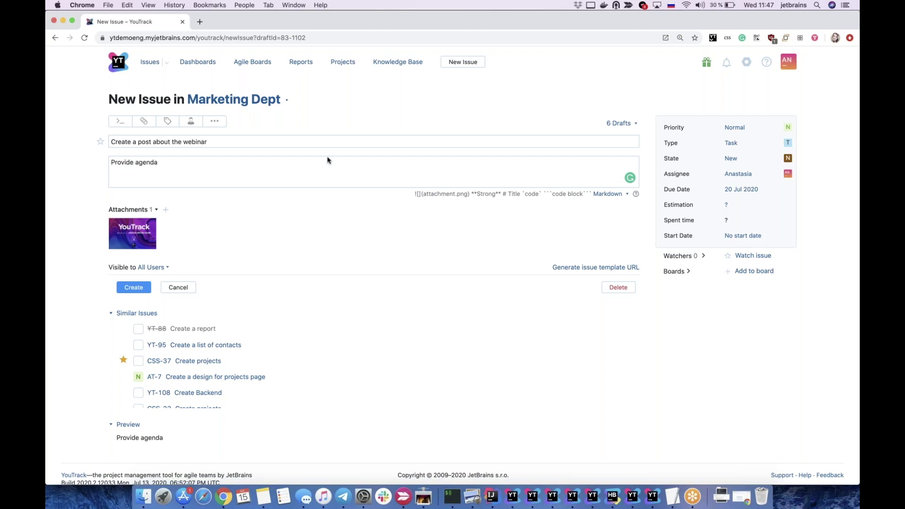
Link the draft as a subtask of MKT-1, Prepare "Project Management Basics" webinar, and create the issue.
left_click(144, 122)
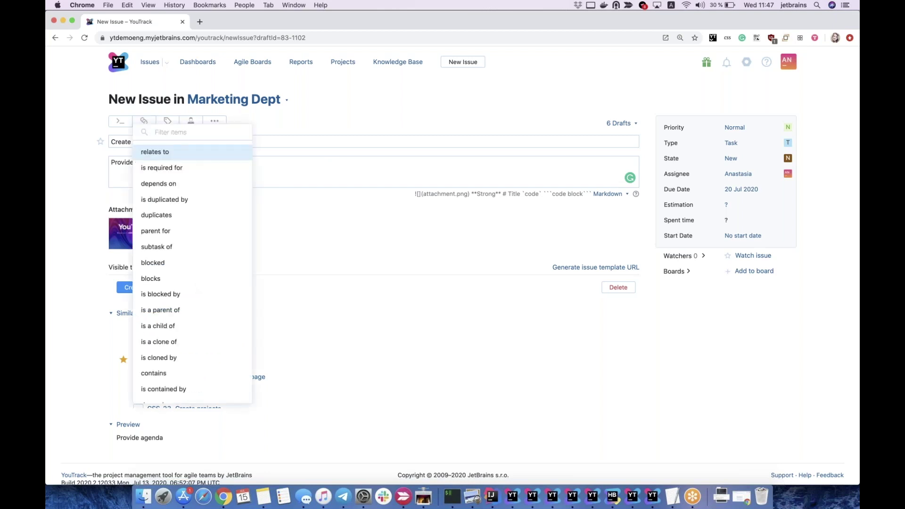
left_click(182, 247)
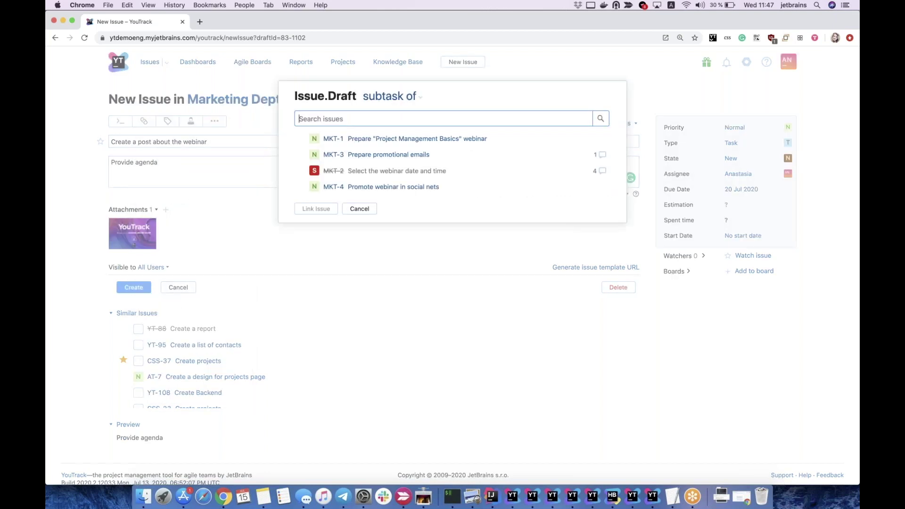
left_click(315, 139)
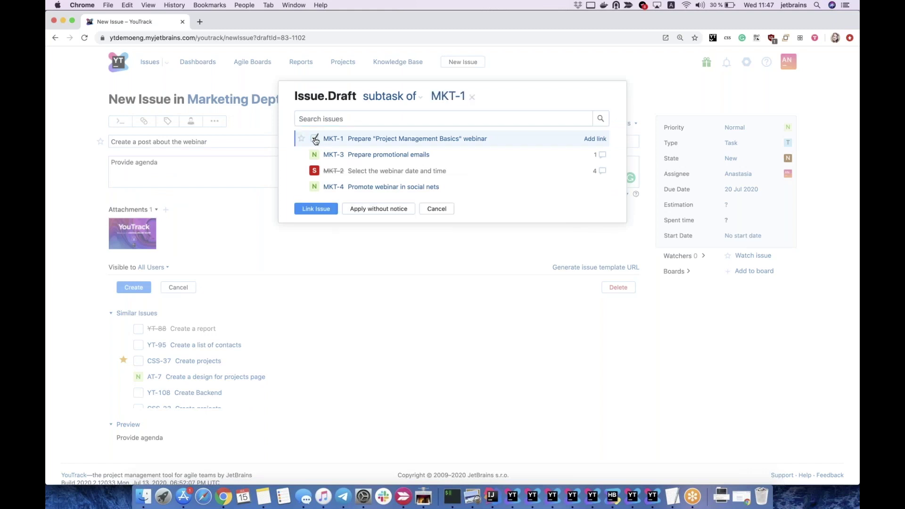
left_click(316, 209)
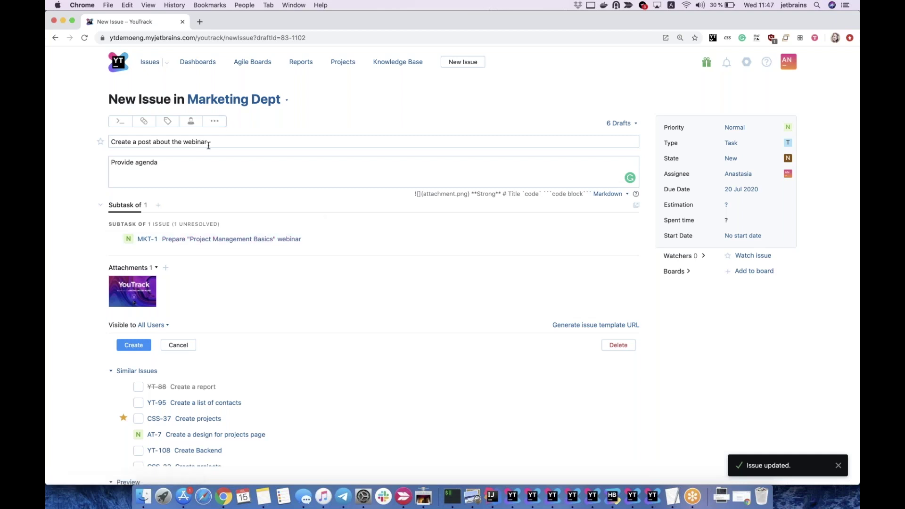
left_click(139, 349)
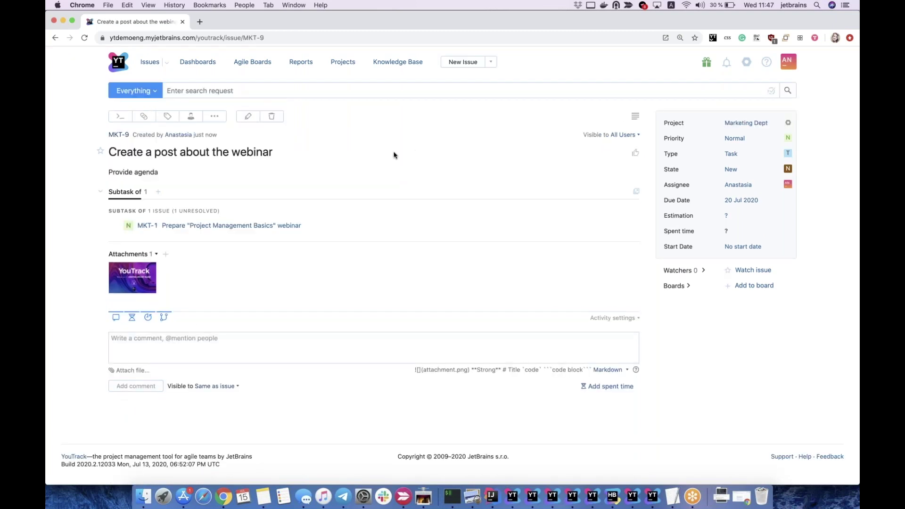
Open the issues list and preview its larger detail sizes up to L, returning the size to S.
left_click(152, 64)
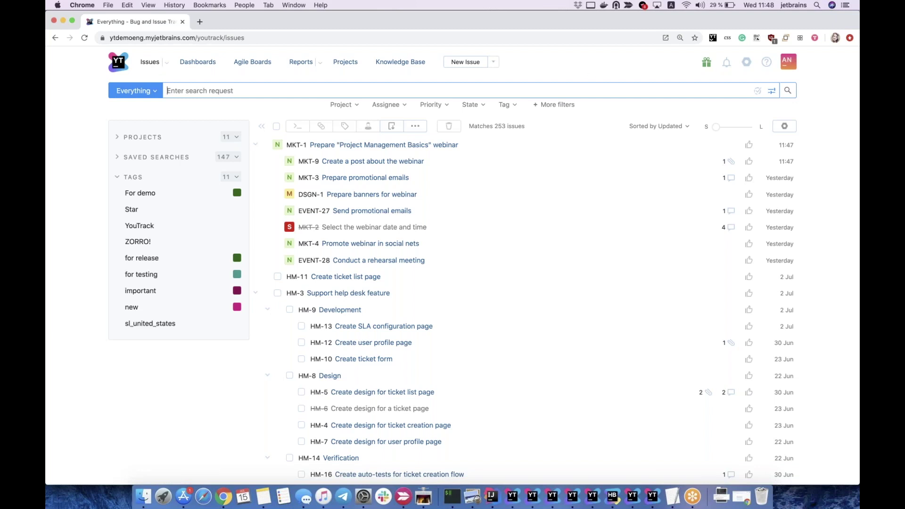
left_click(716, 127)
left_click_drag(717, 130, 733, 131)
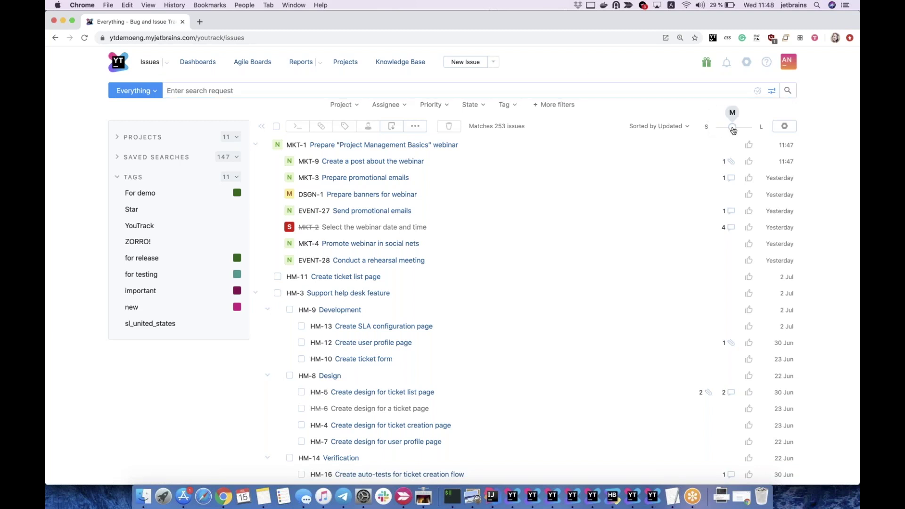
left_click_drag(733, 131, 752, 127)
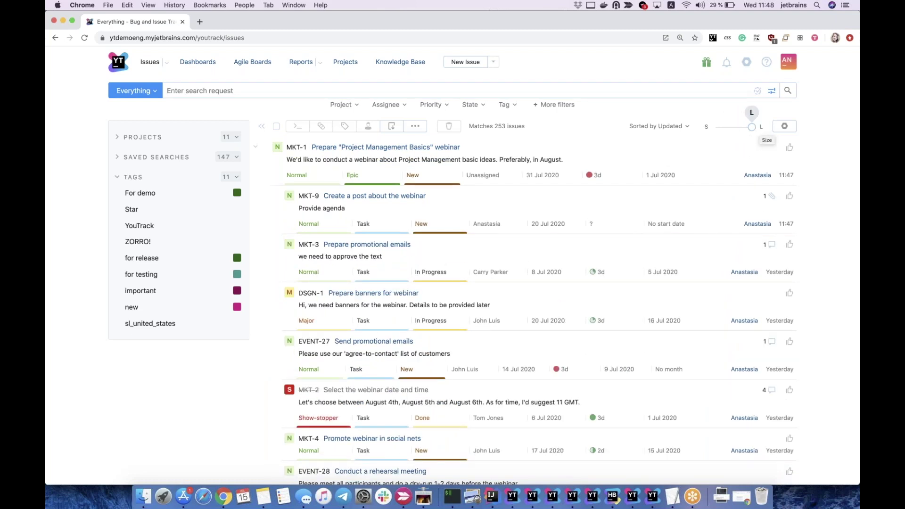
left_click_drag(753, 129, 713, 131)
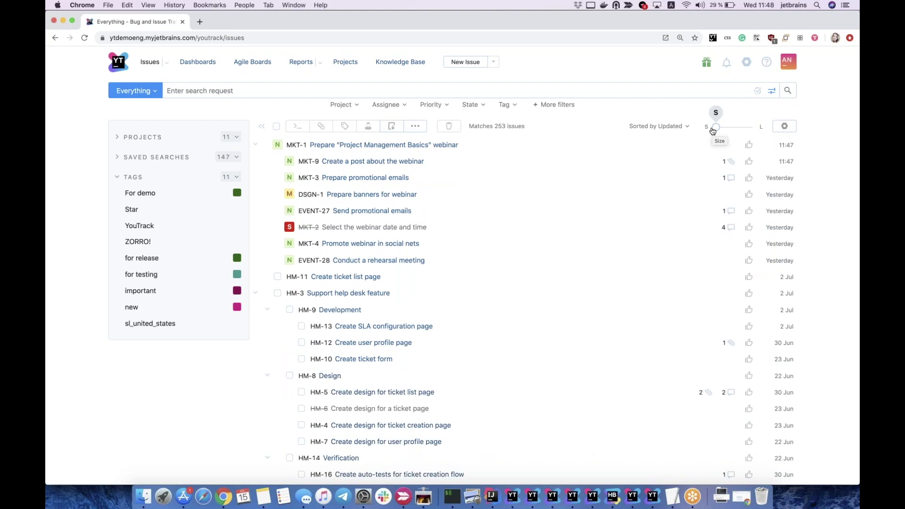
Try the List view mode for the issues and switch back to Tree.
left_click(783, 127)
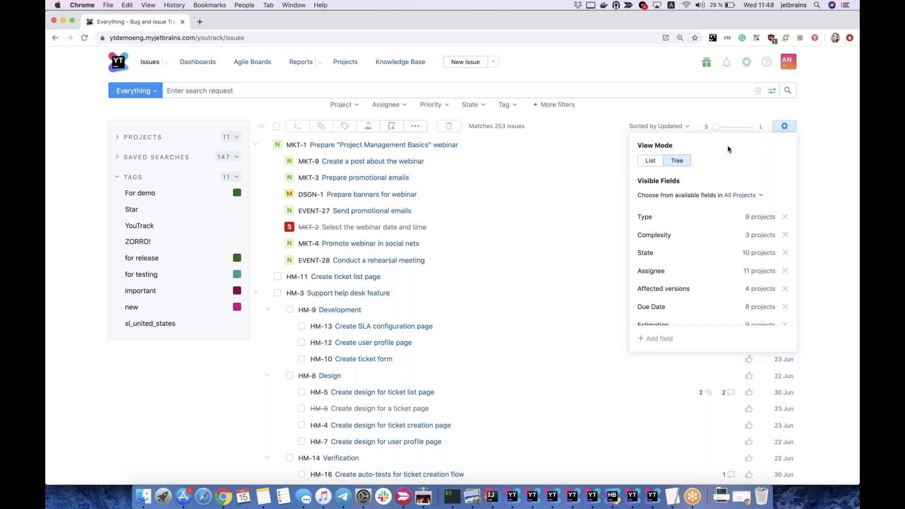
left_click(650, 161)
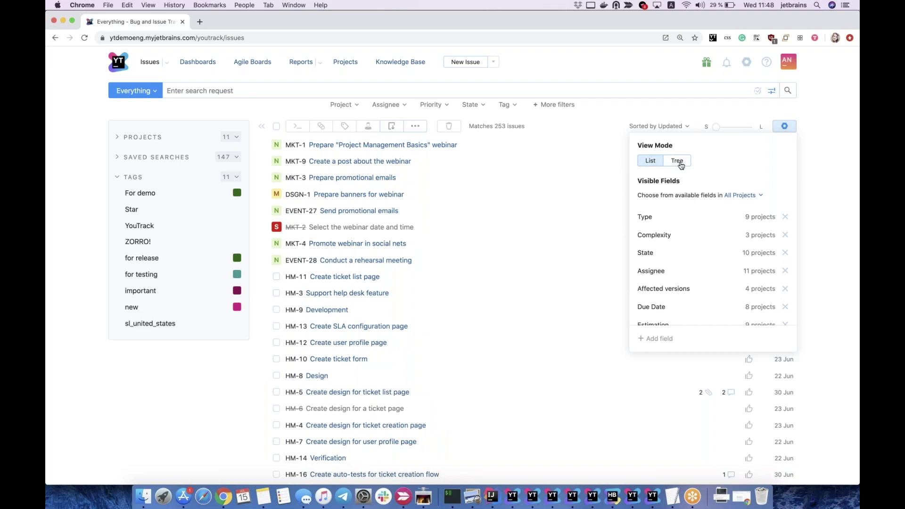
left_click(677, 162)
left_click(510, 175)
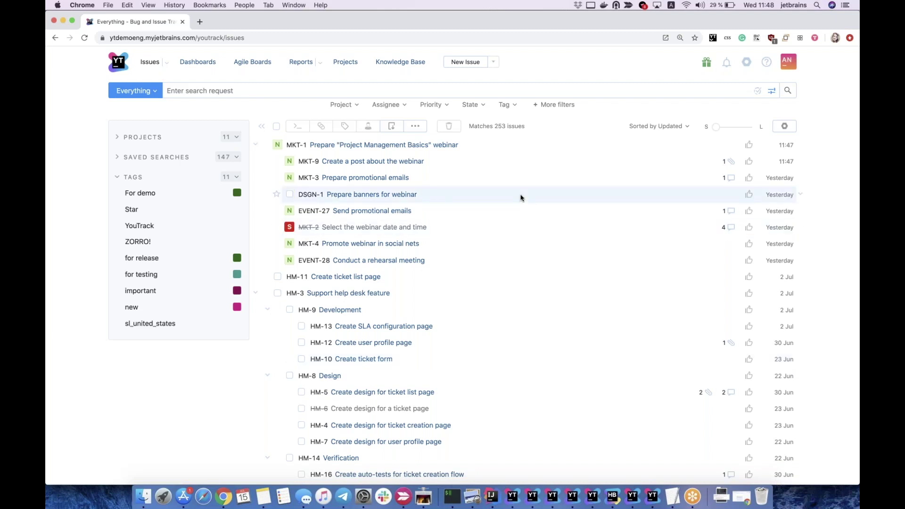
Search all issues for those in the projects Event Management Dept, Marketing Dept and Design Dept.
left_click(466, 92)
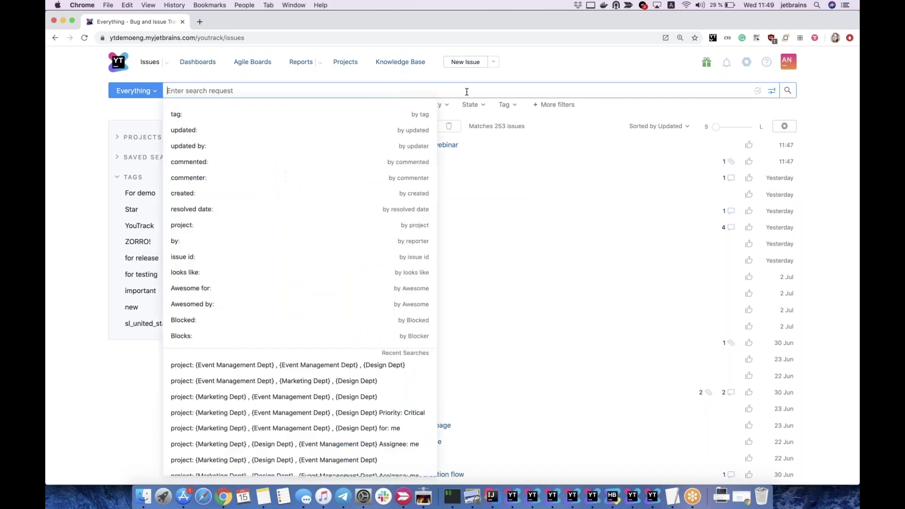
type("pro")
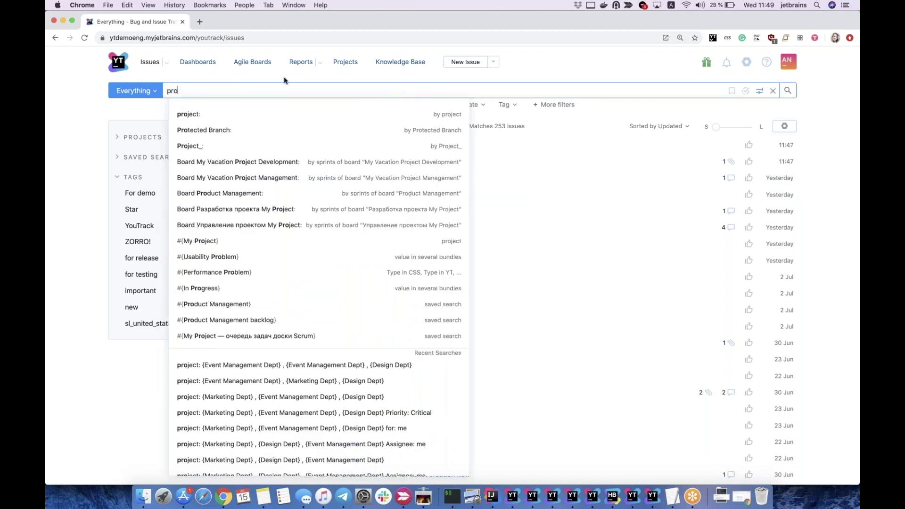
left_click(283, 115)
type("-")
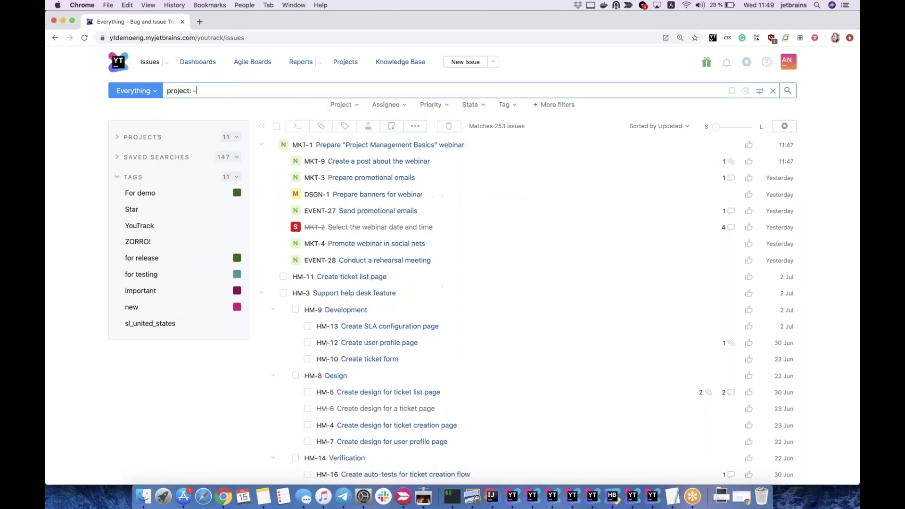
key("BackSpace")
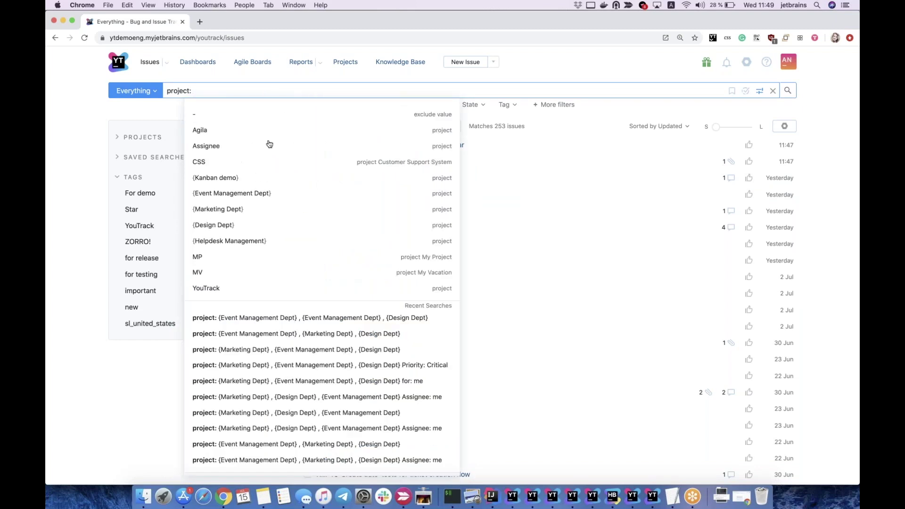
left_click(262, 192)
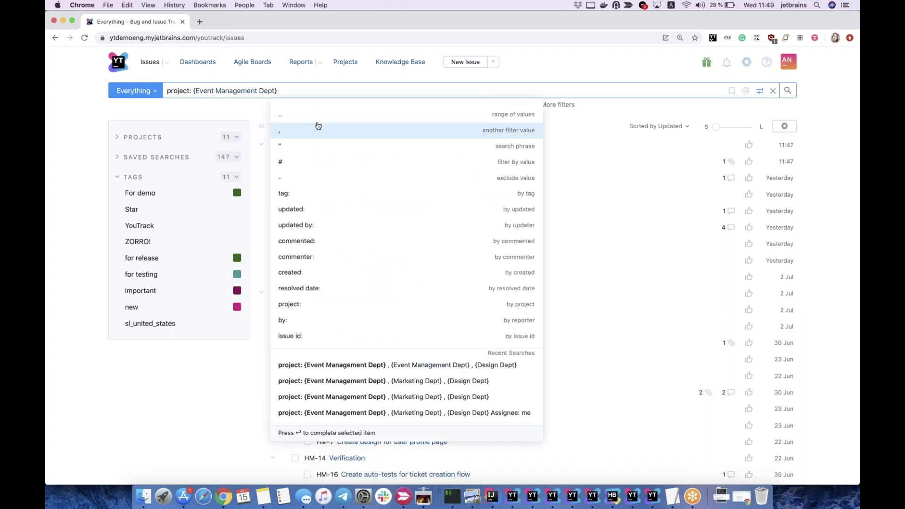
left_click(316, 130)
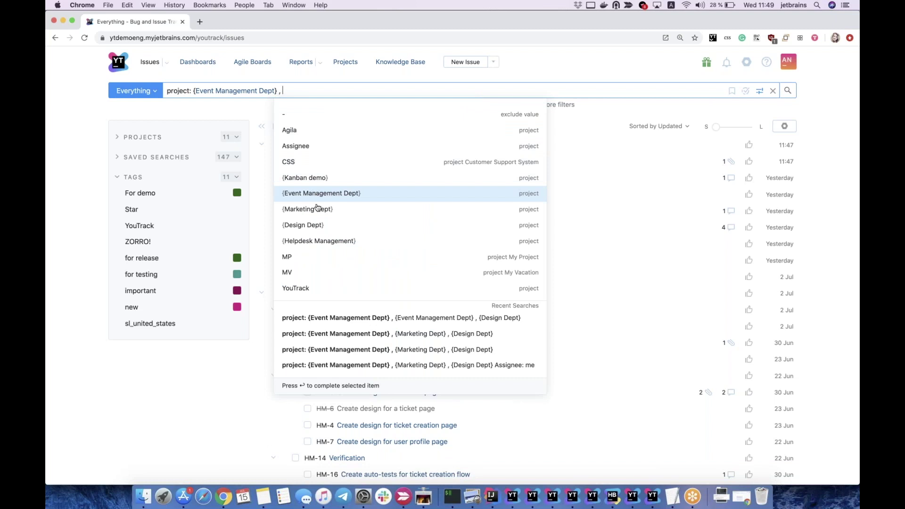
left_click(317, 209)
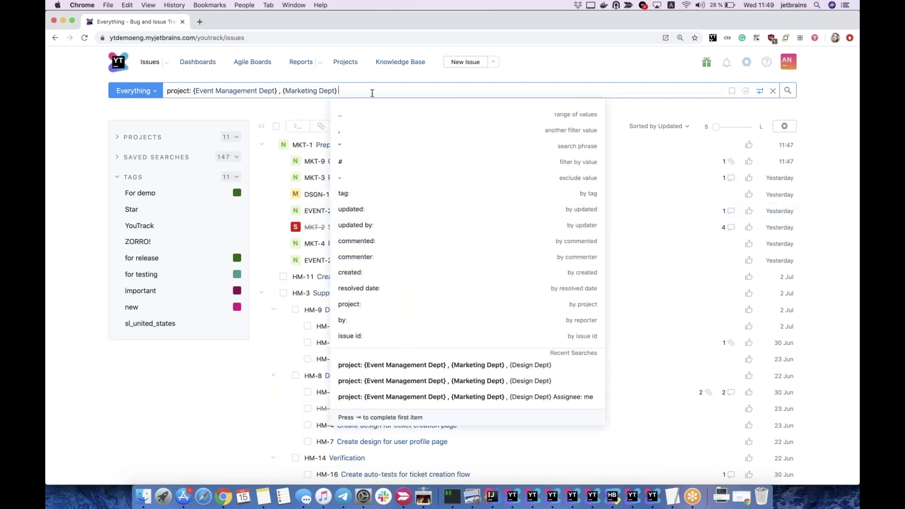
left_click(356, 130)
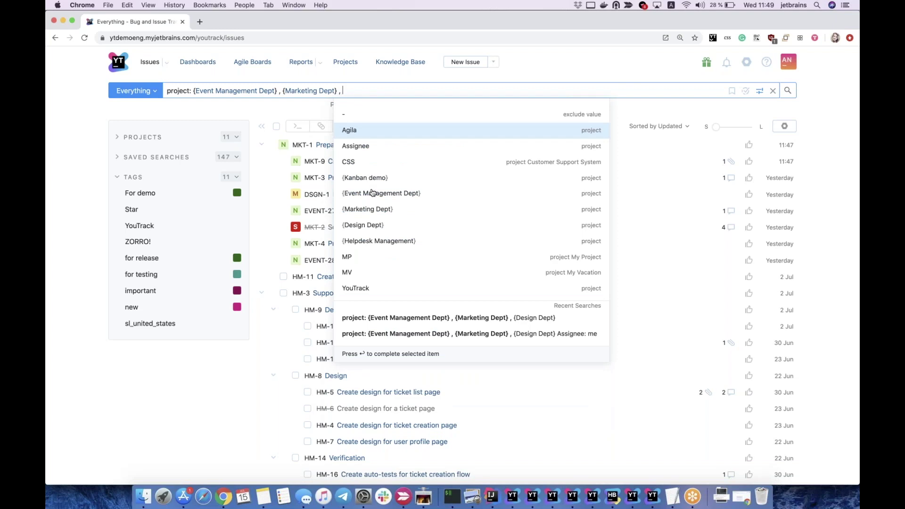
left_click(374, 226)
key("Return")
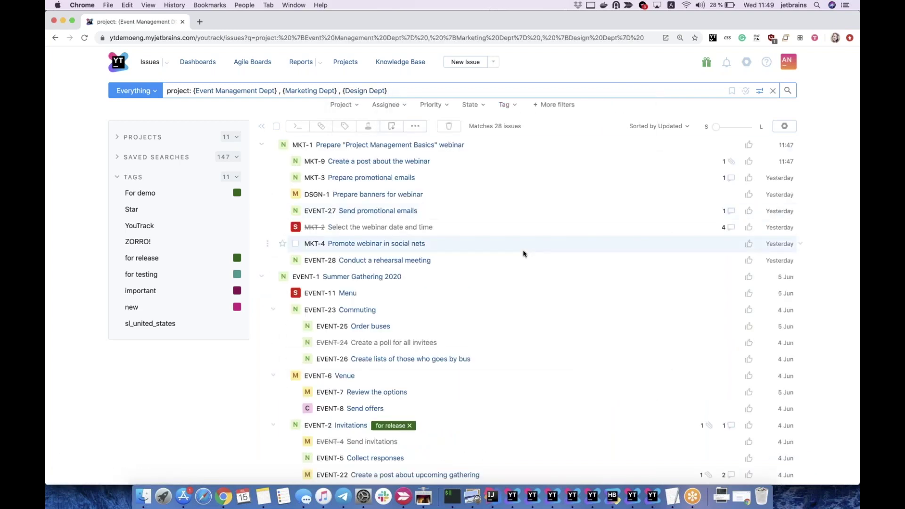
Look through the found issues and narrow the search to those with the assignee set to me.
scroll(523, 253, "down", 5)
scroll(524, 253, "up", 5)
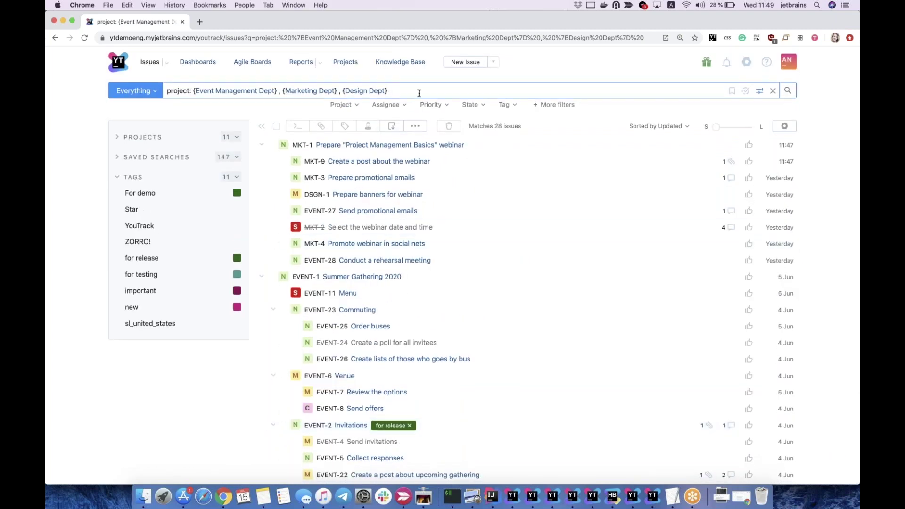
left_click(385, 105)
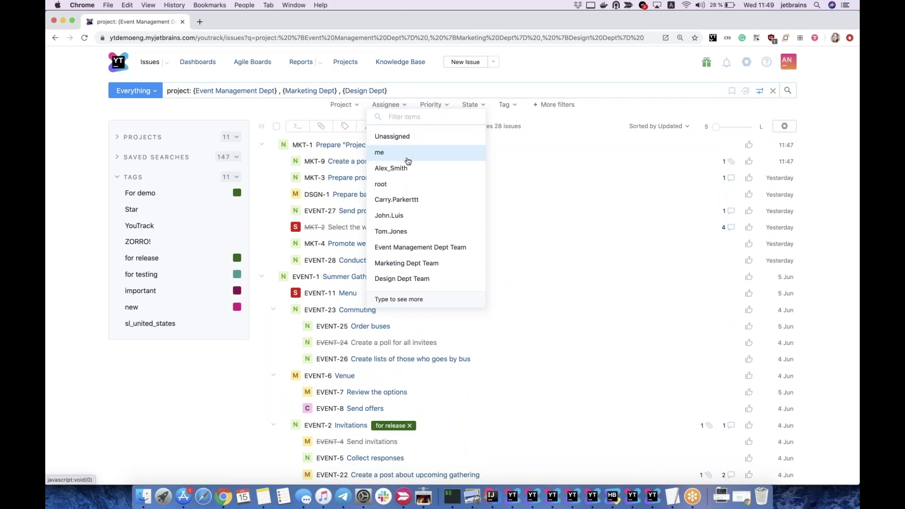
left_click(409, 153)
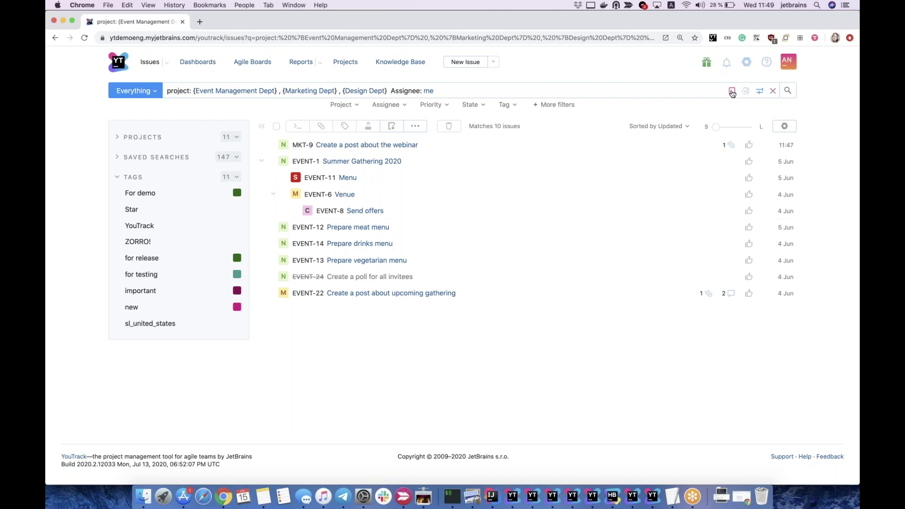
Fill in a new saved search named My Search with subscriptions to issue created, issue resolved and updates, and discard it.
left_click(732, 91)
type("My Search")
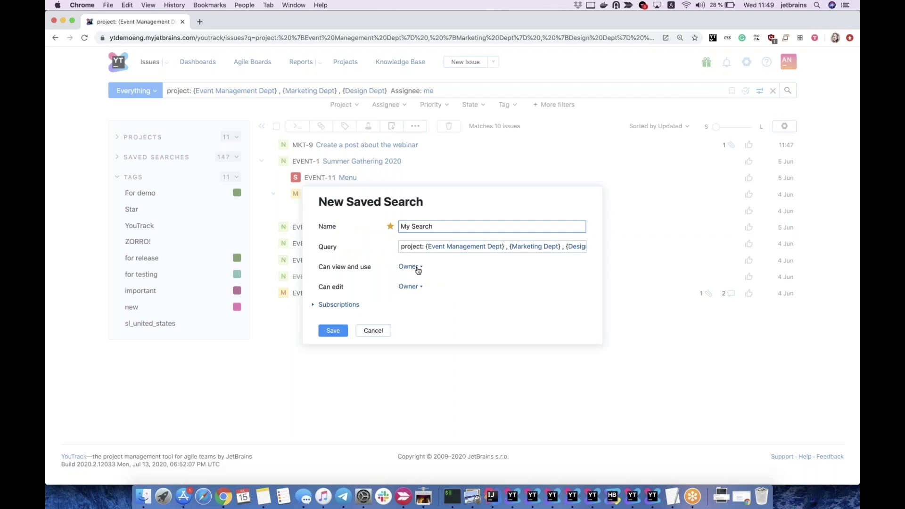
left_click(417, 267)
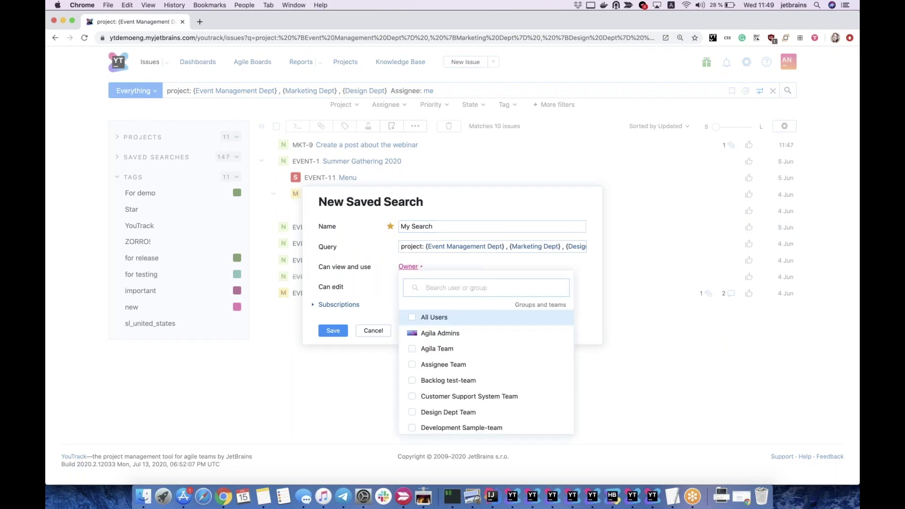
left_click(383, 289)
left_click(333, 305)
left_click(330, 309)
left_click(330, 321)
left_click(472, 308)
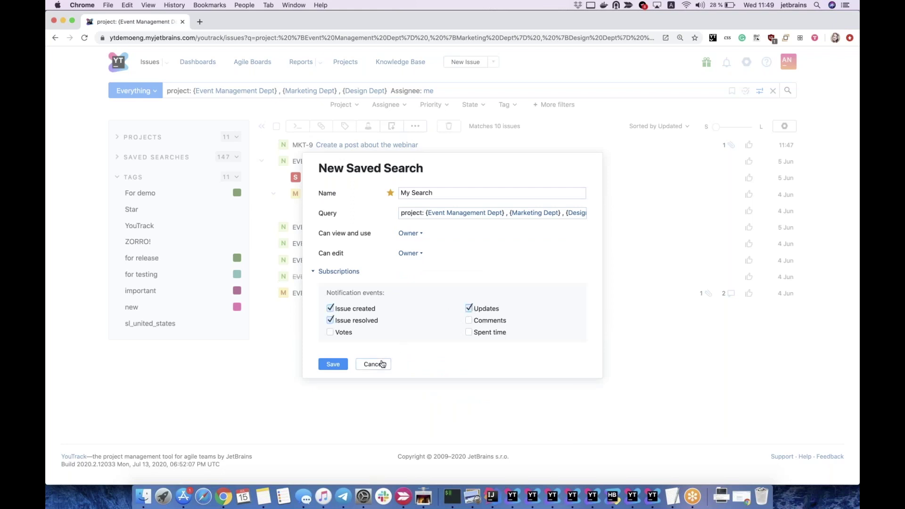
left_click(374, 364)
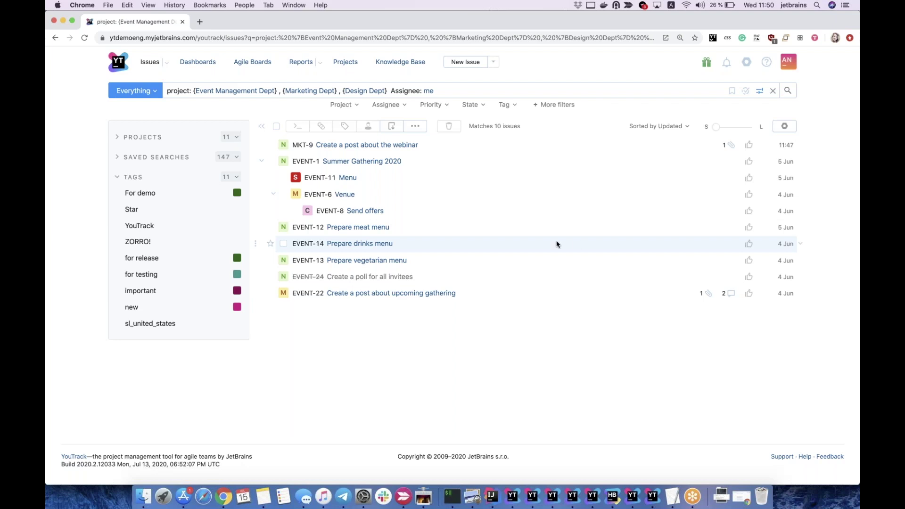
Clear the issue search request and view the "Technical Support Remote Meetup, Mar 23th" article under Events in the Knowledge Base.
left_click_drag(435, 91, 148, 92)
key("BackSpace")
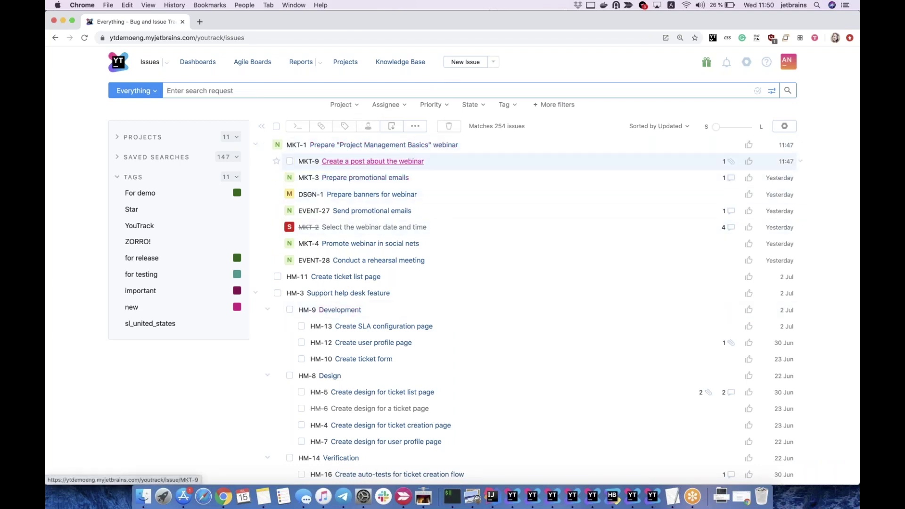
left_click(400, 62)
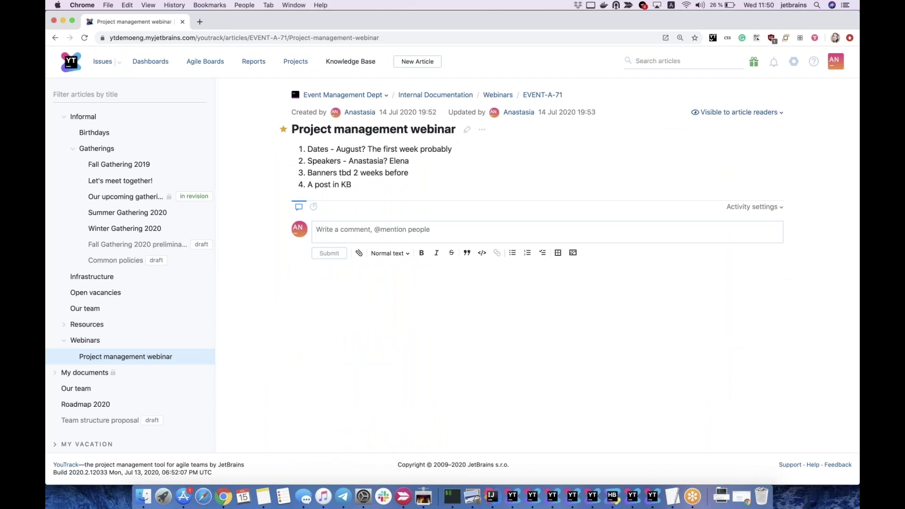
scroll(183, 141, "up", 10)
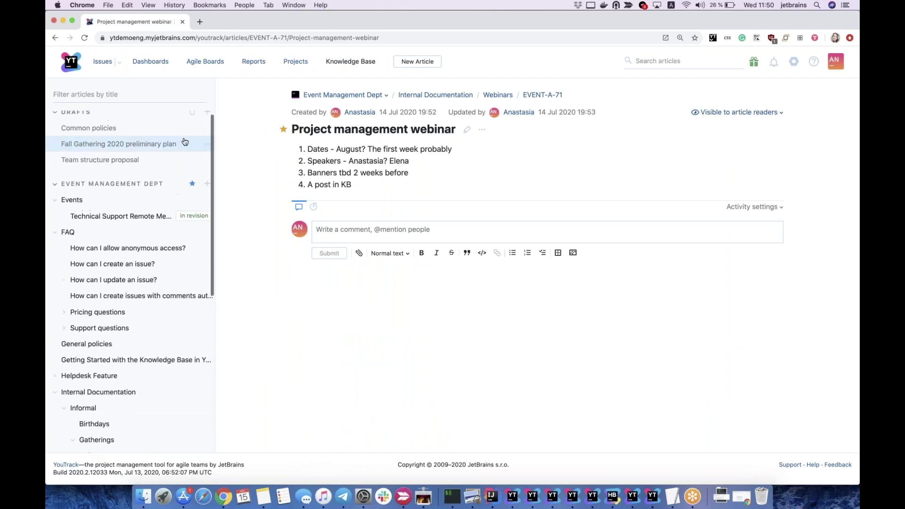
left_click(122, 210)
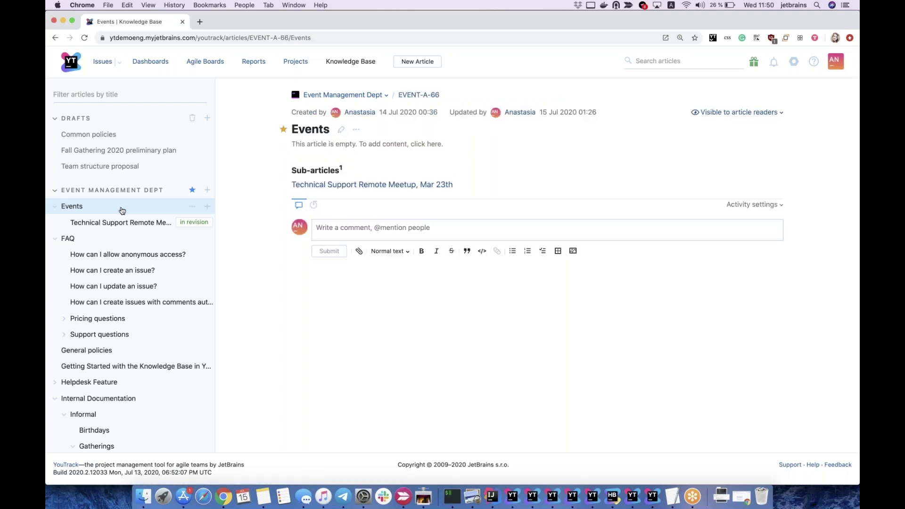
left_click(123, 226)
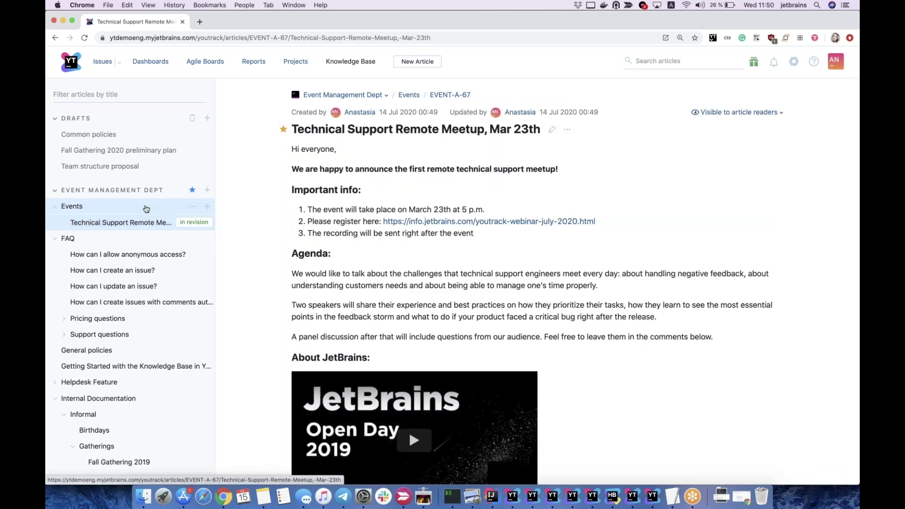
Create a new sub-article draft under Events and title it "Project management webinar".
left_click(207, 208)
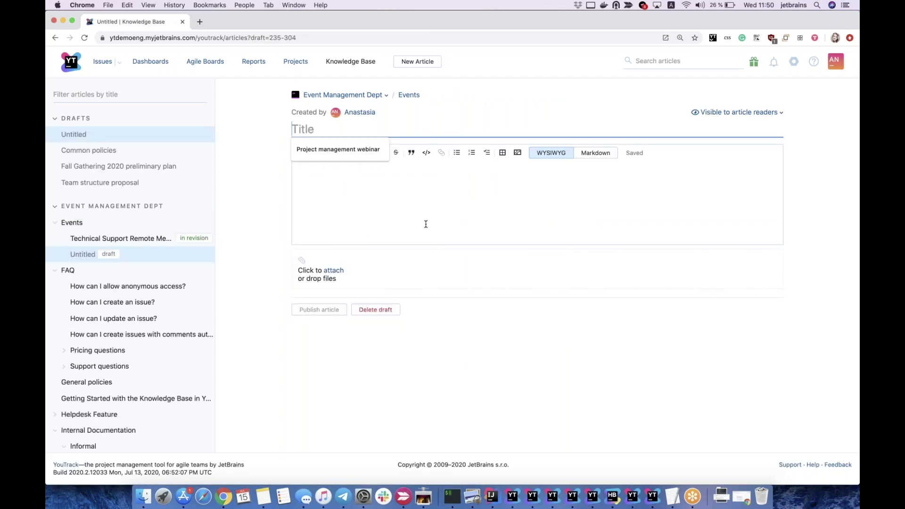
type("Peo")
key("BackSpace")
key("BackSpace")
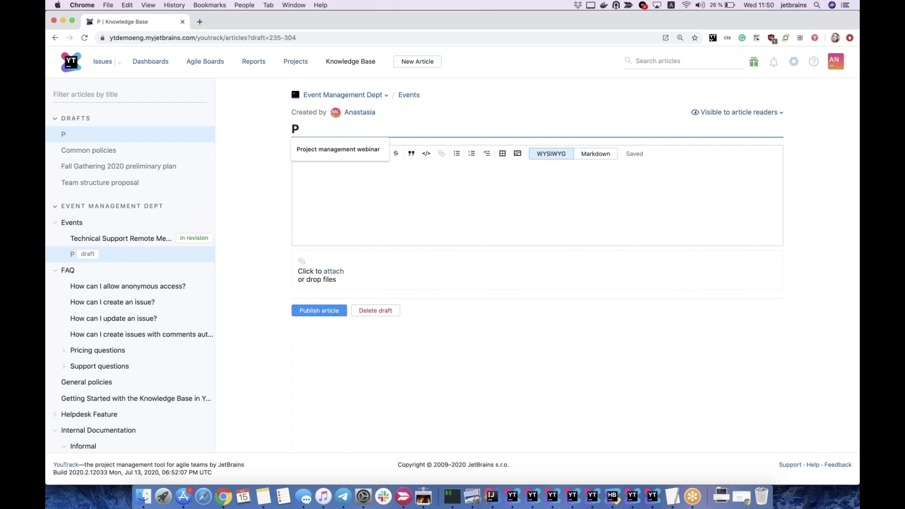
left_click(331, 150)
Paste the copied webinar announcement into the article body and format "Hi everyone," as Heading 2.
left_click(373, 193)
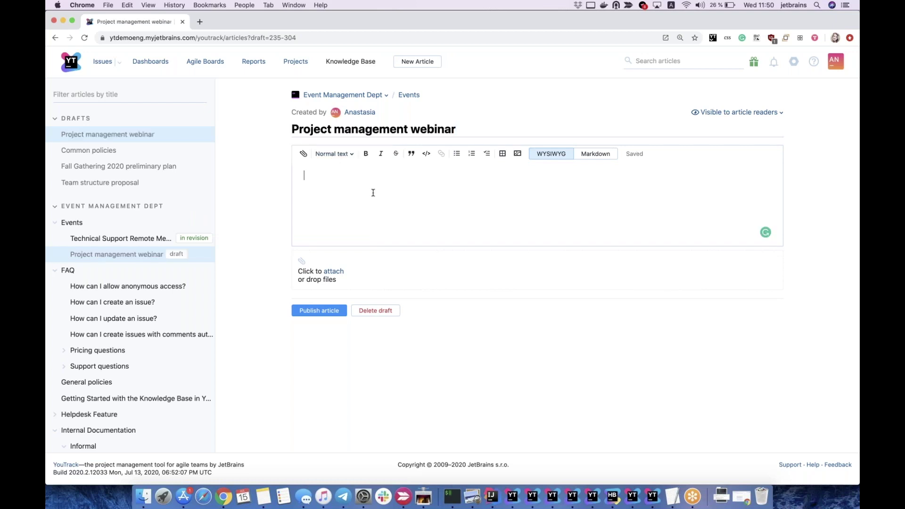
key("super+v")
left_click_drag(354, 178, 300, 174)
left_click(338, 155)
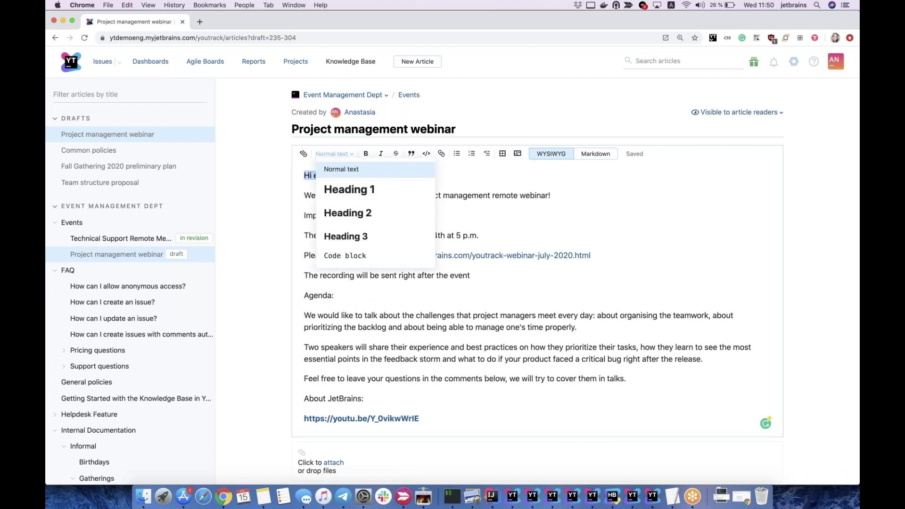
left_click(357, 212)
Turn the event date, registration and recording lines into a numbered list and make "Important info:" bold.
left_click_drag(477, 277, 304, 236)
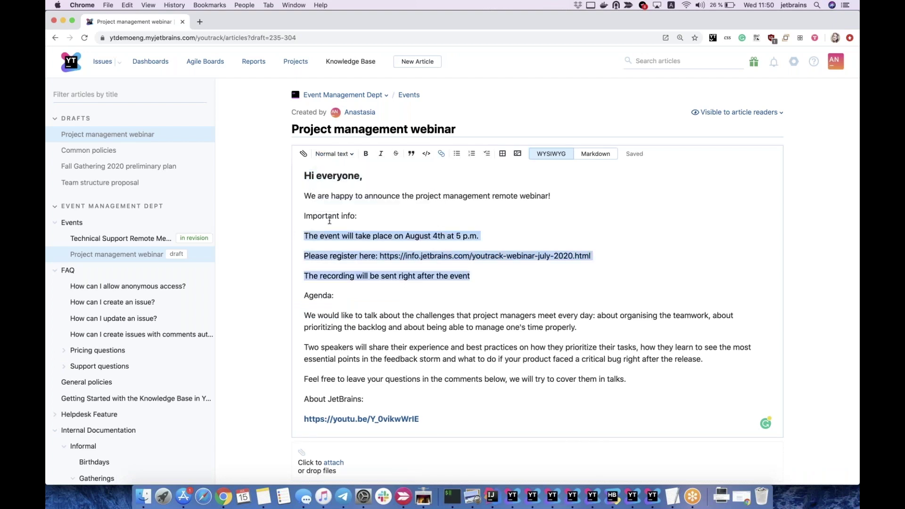
left_click(471, 154)
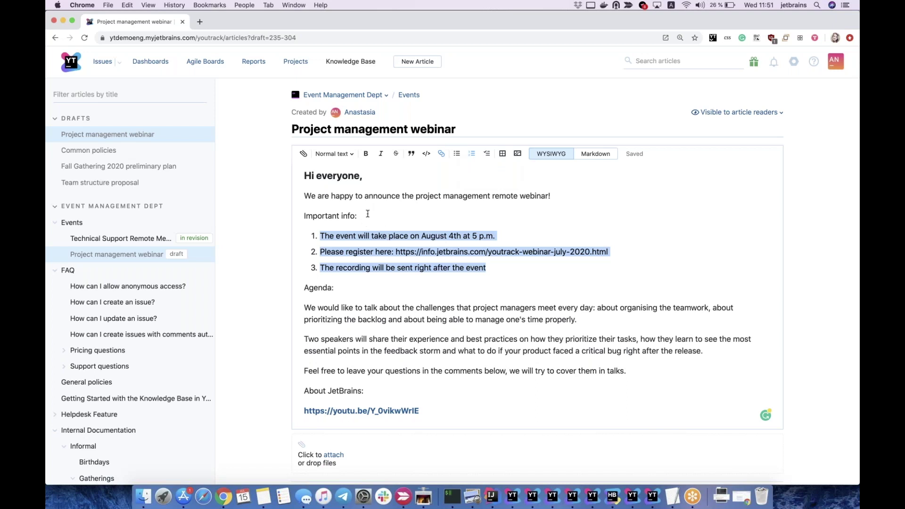
left_click_drag(368, 214, 303, 215)
left_click(366, 154)
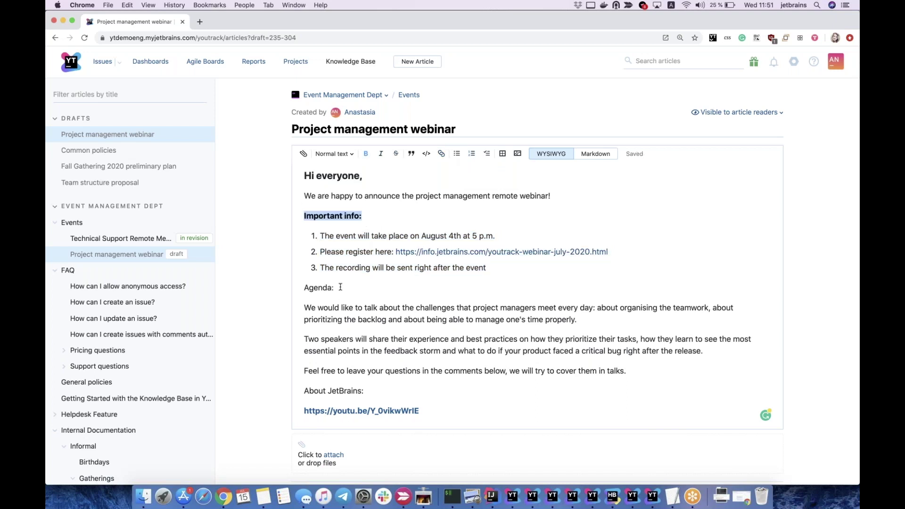
Format the "Agenda:" and "About JetBrains:" lines as Heading 2.
left_click_drag(341, 287, 298, 287)
left_click(338, 154)
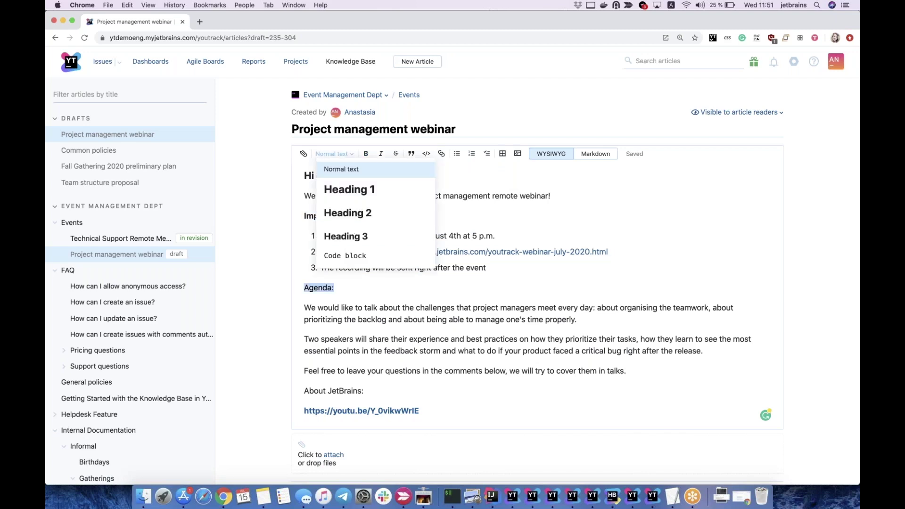
left_click(360, 215)
scroll(369, 349, "down", 2)
left_click_drag(368, 349, 304, 351)
left_click(334, 114)
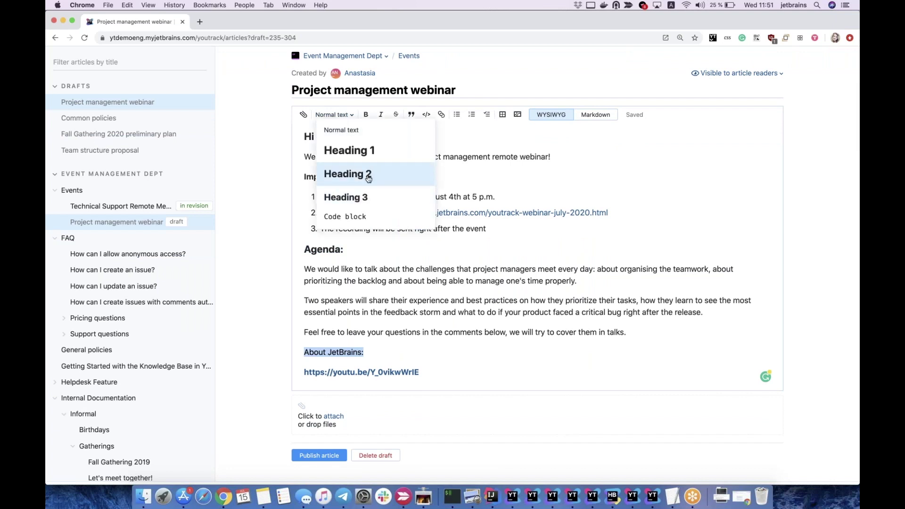
left_click(368, 179)
left_click_drag(420, 373, 306, 367)
key("super+c")
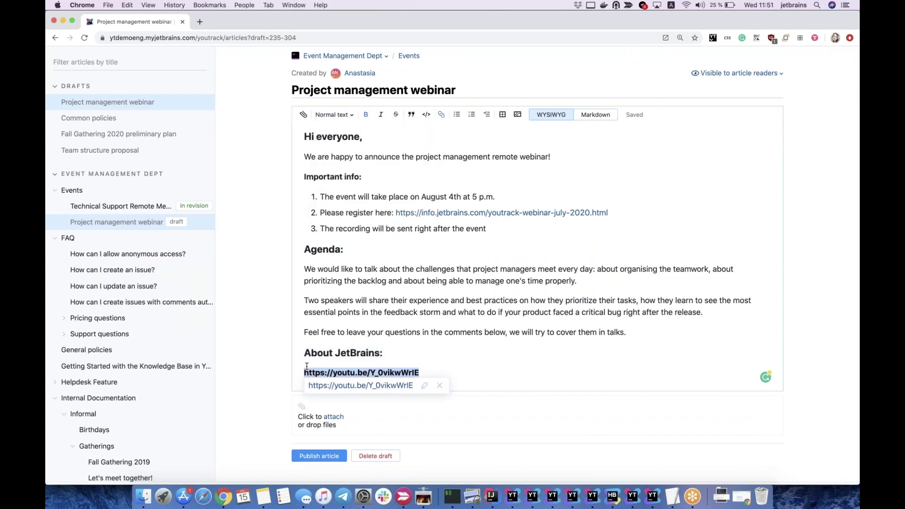
key("BackSpace")
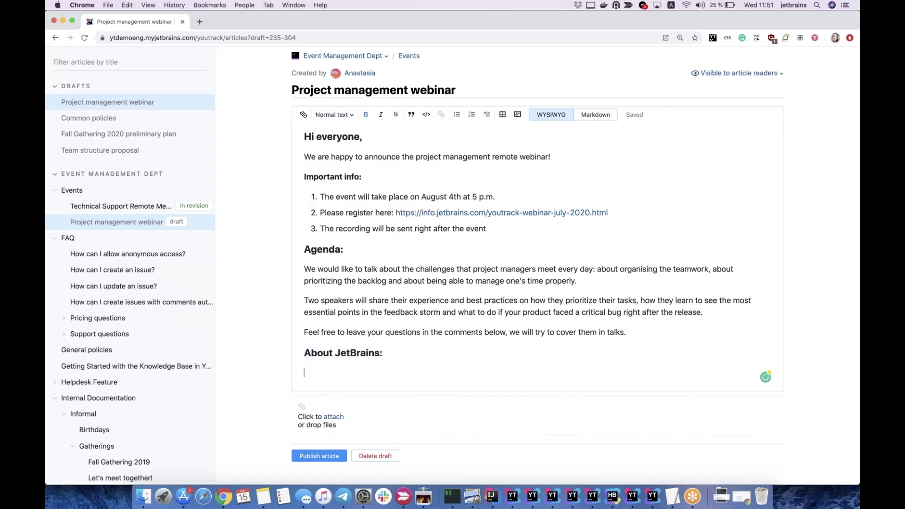
left_click(518, 115)
left_click(366, 389)
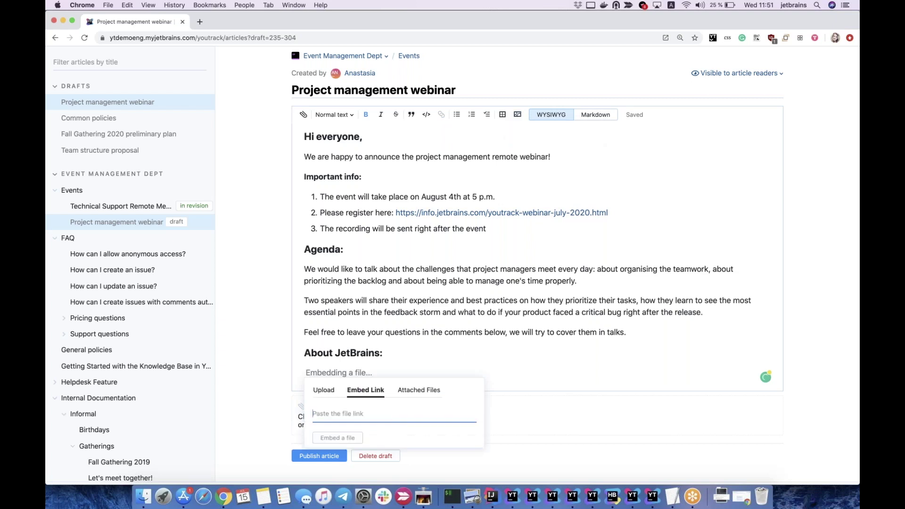
key("super+v")
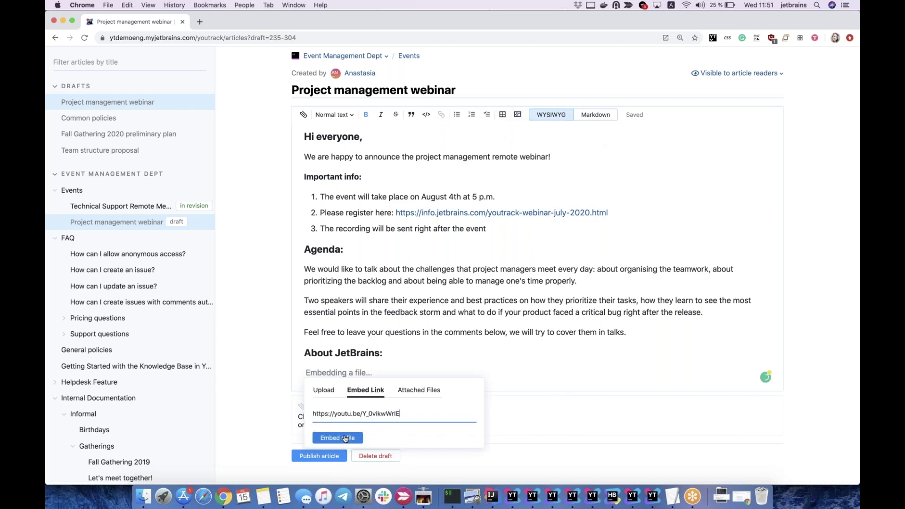
left_click(345, 439)
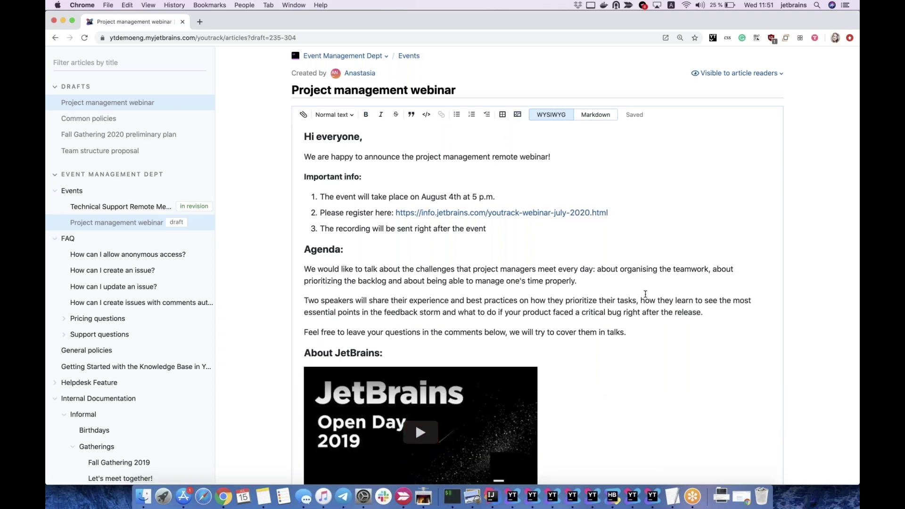
Restrict the "Project management webinar" article's visibility to the Event Management Dept Team.
scroll(645, 294, "down", 5)
scroll(645, 293, "up", 4)
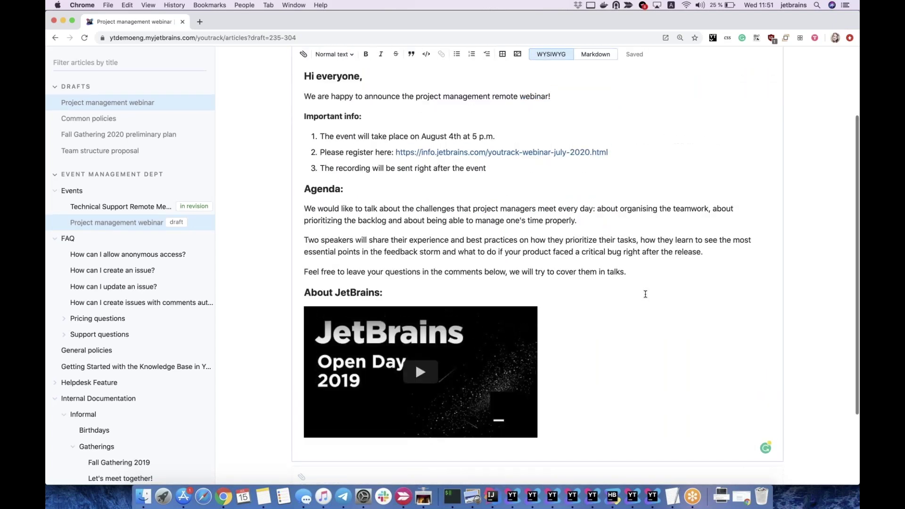
scroll(645, 294, "up", 2)
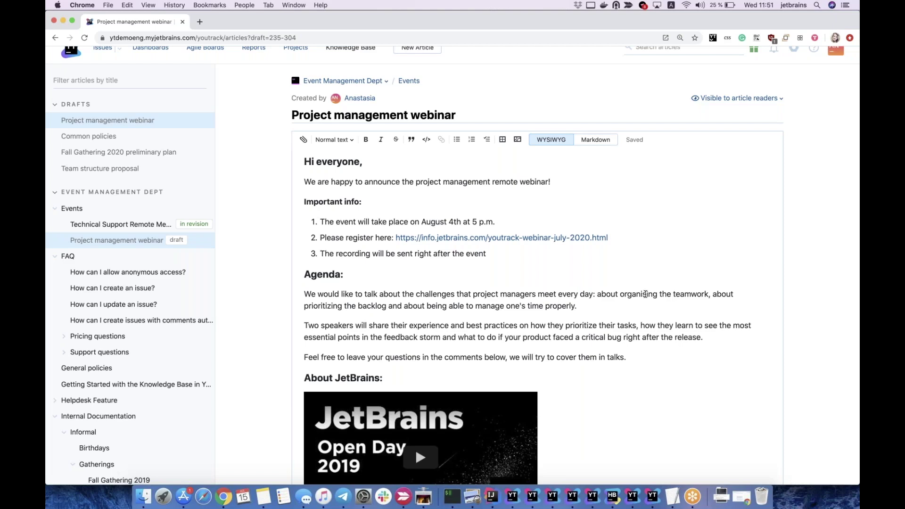
left_click(753, 99)
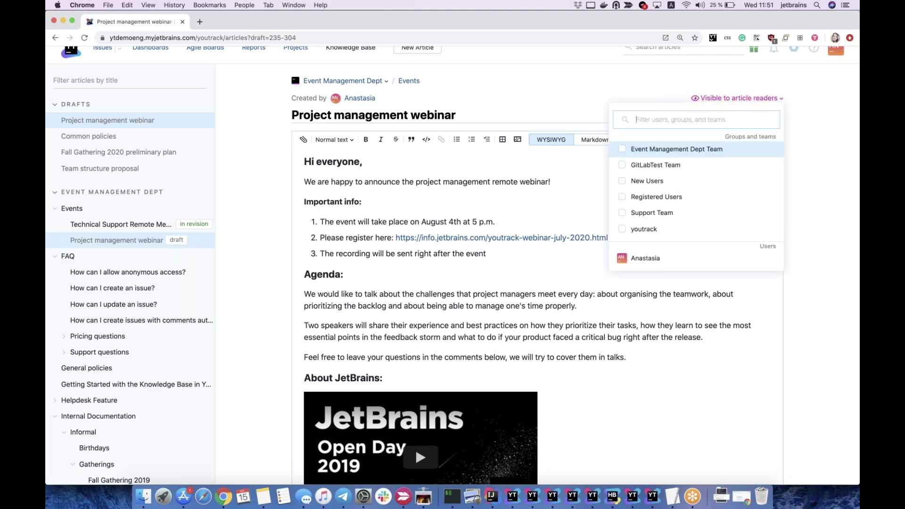
left_click(622, 149)
key("Escape")
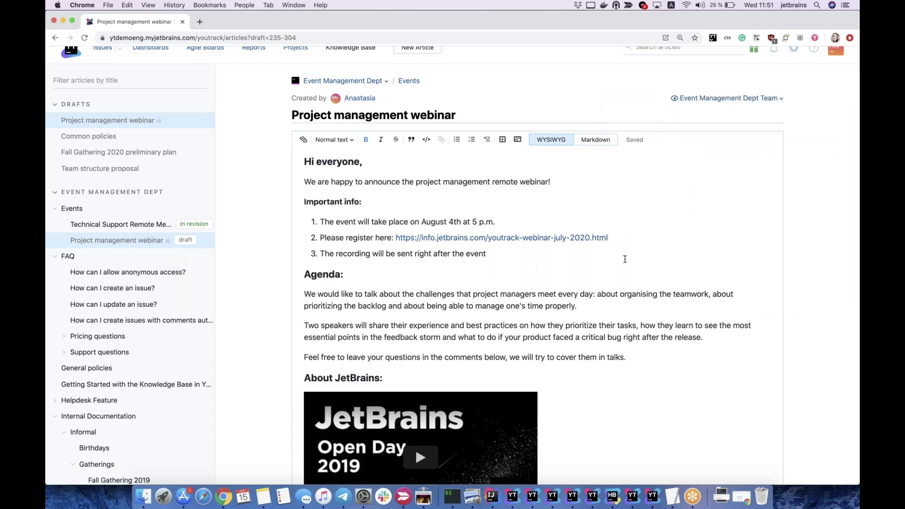
Publish the "Project management webinar" article draft.
scroll(624, 259, "down", 2)
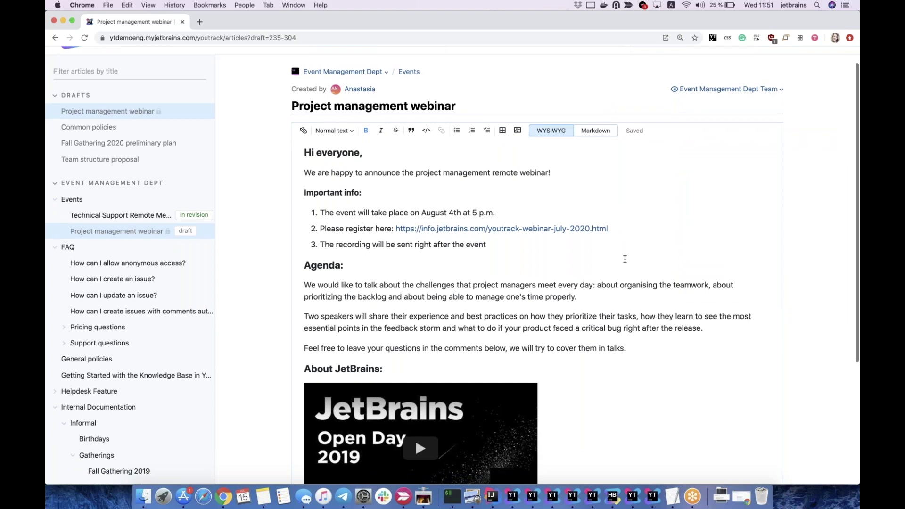
scroll(625, 258, "down", 5)
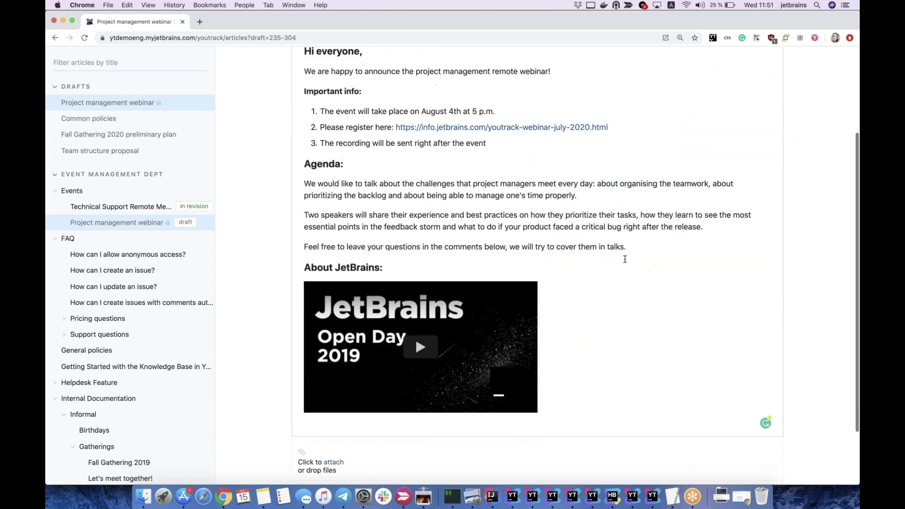
left_click(319, 426)
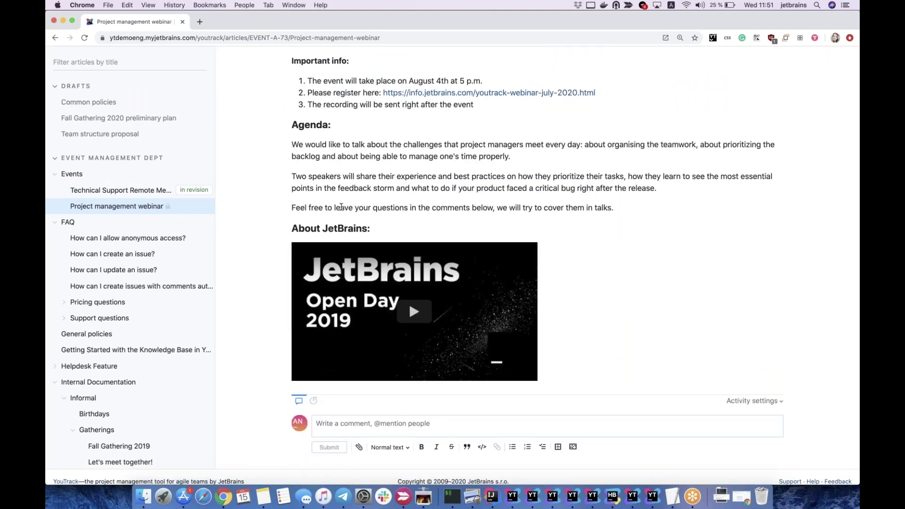
Post the comment "I have questions!" under the published webinar article.
left_click_drag(325, 208, 493, 203)
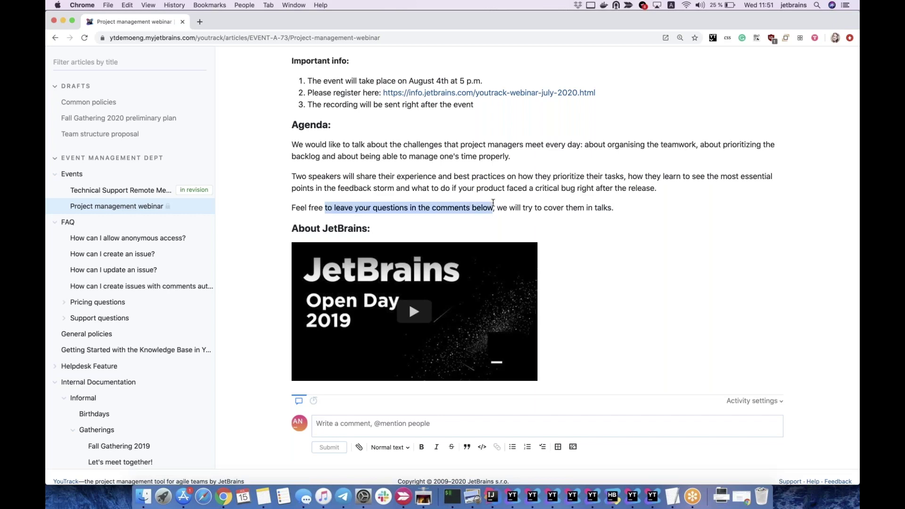
left_click(399, 423)
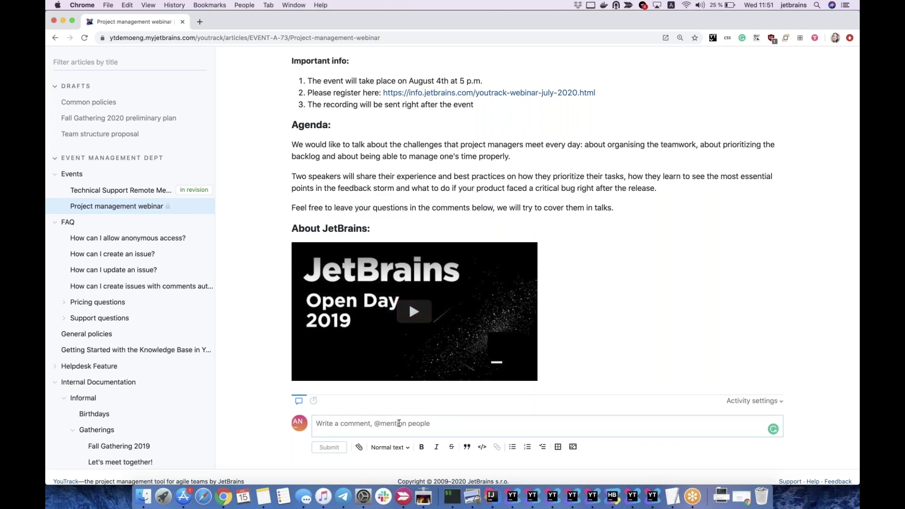
type("I have questions")
key("BackSpace")
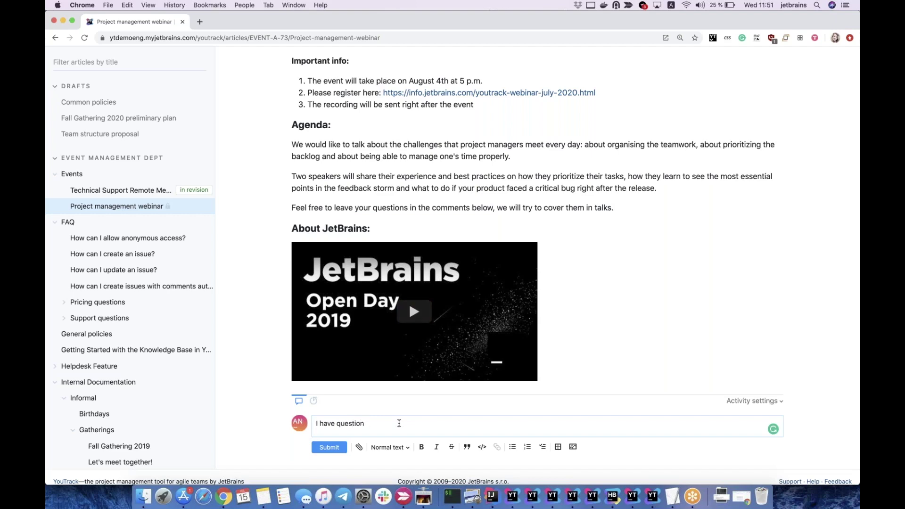
type("s!")
left_click(333, 447)
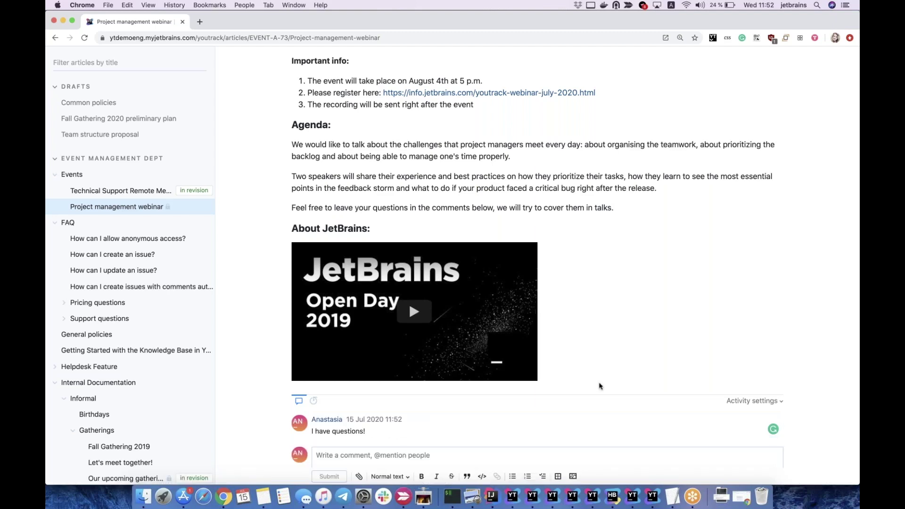
Post a second comment on the webinar article that mentions the second suggested user, followed by "hi!".
scroll(600, 386, "down", 1)
left_click(444, 407)
type("@")
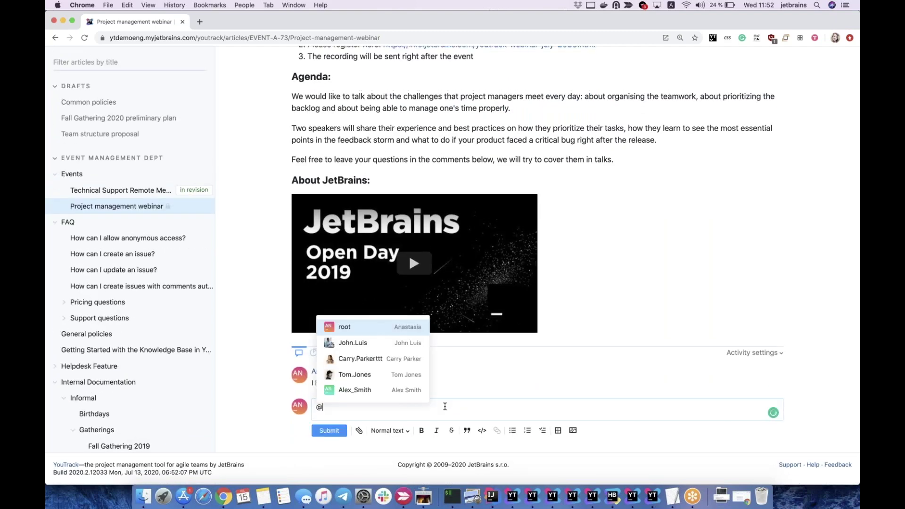
key("Return")
type("hi!")
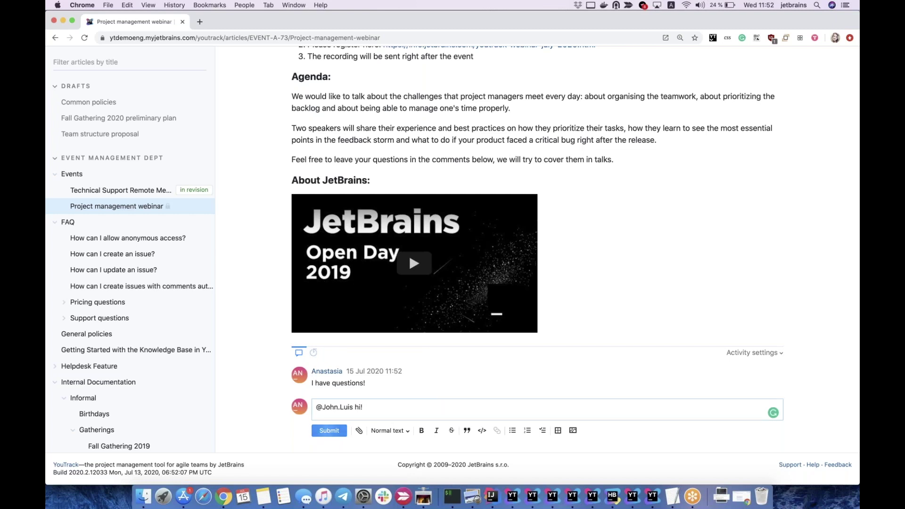
key("super+Return")
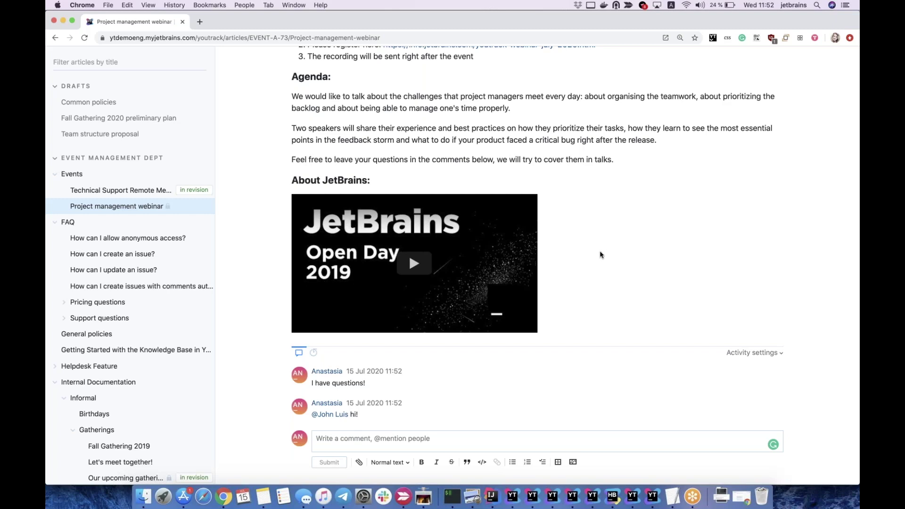
Open the FAQ article "How can I allow anonymous access?" and view its 15 May 2020 version in the version history.
scroll(600, 254, "up", 2)
scroll(601, 254, "up", 2)
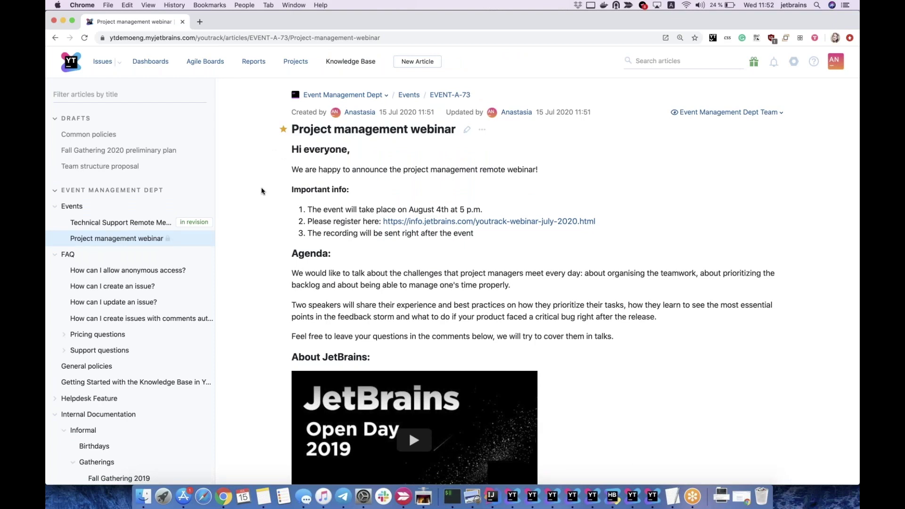
left_click(284, 134)
left_click(142, 271)
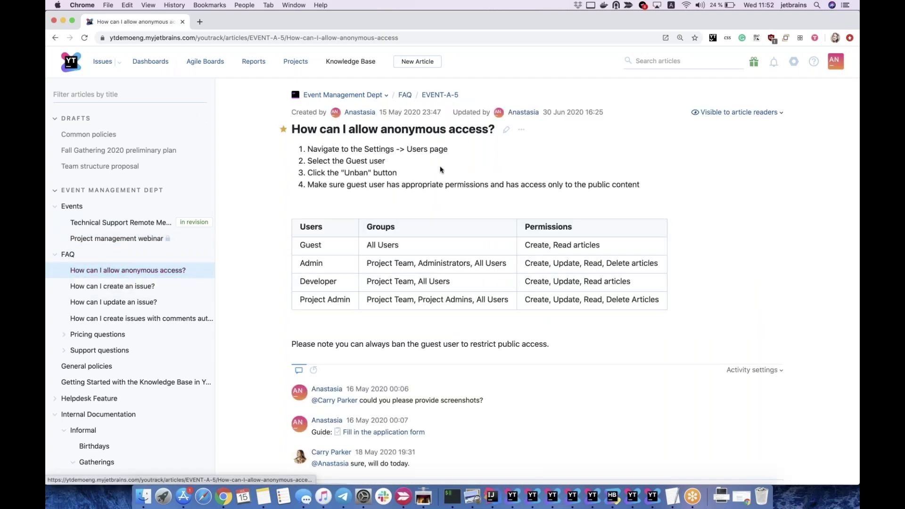
left_click(521, 130)
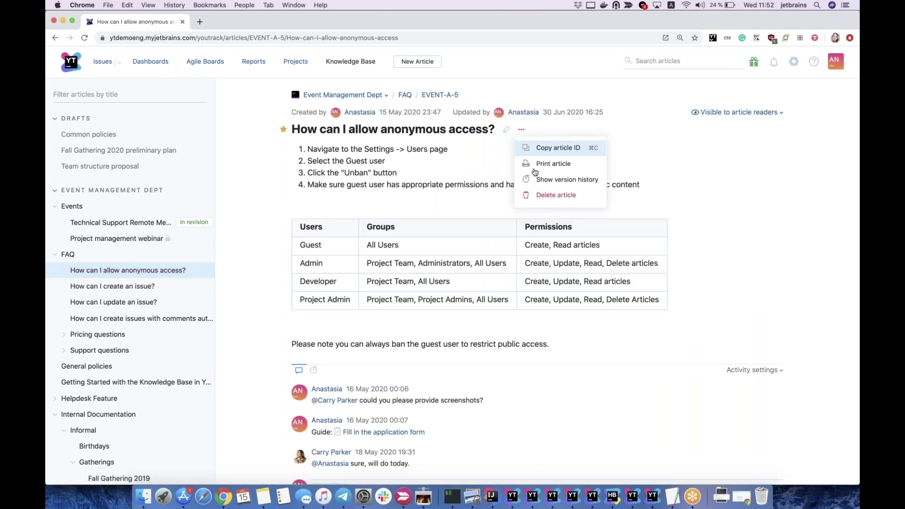
left_click(542, 180)
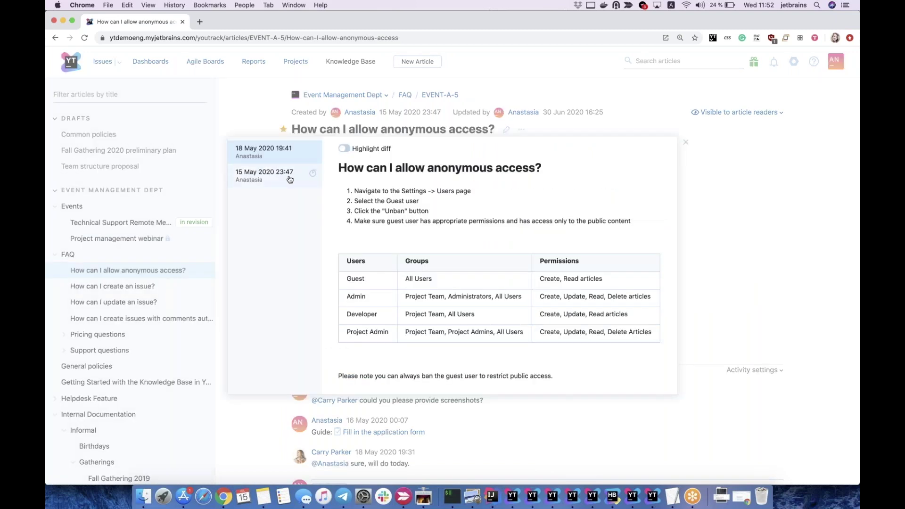
left_click(290, 180)
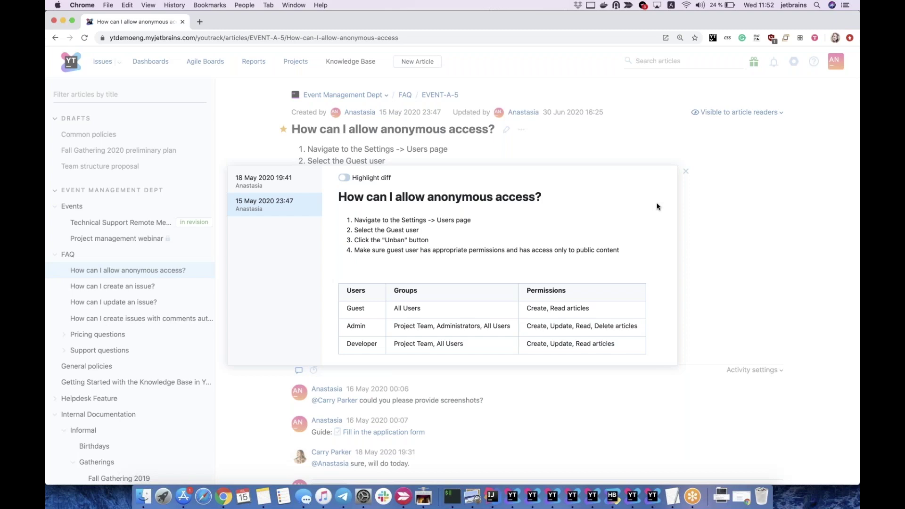
left_click(686, 172)
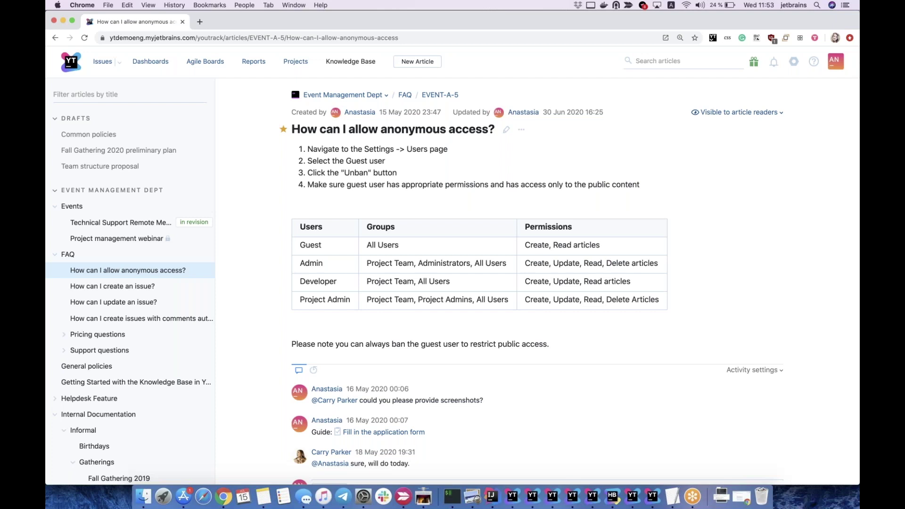
Search the Knowledge Base articles for "gathering" and open the "Summer Gathering 2020" result.
left_click(665, 61)
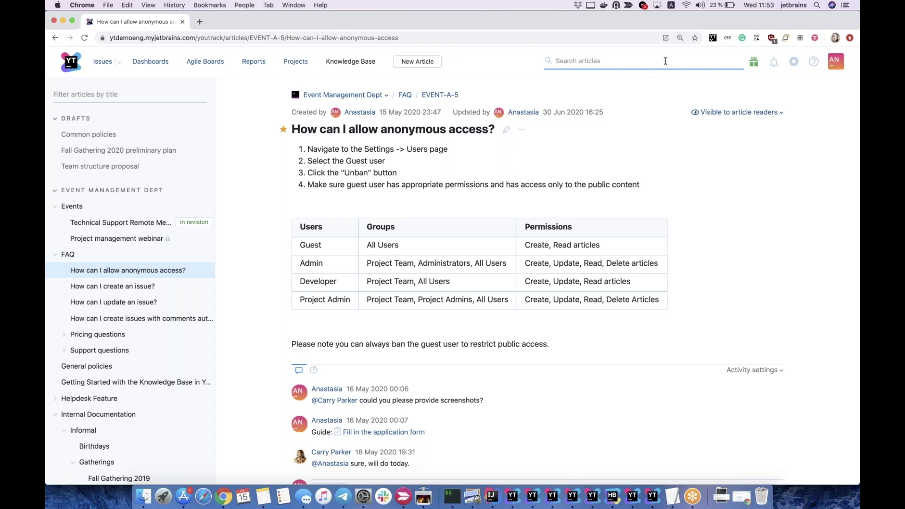
type("gathering")
key("Return")
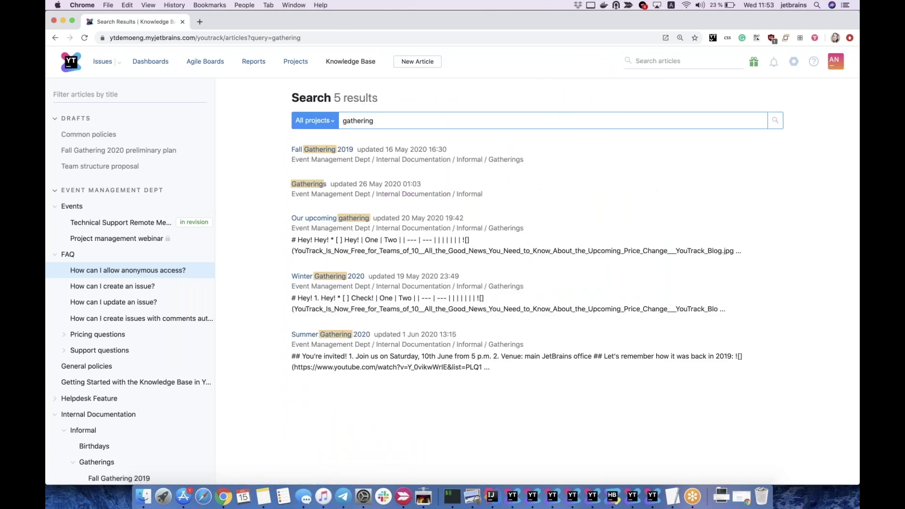
left_click(347, 336)
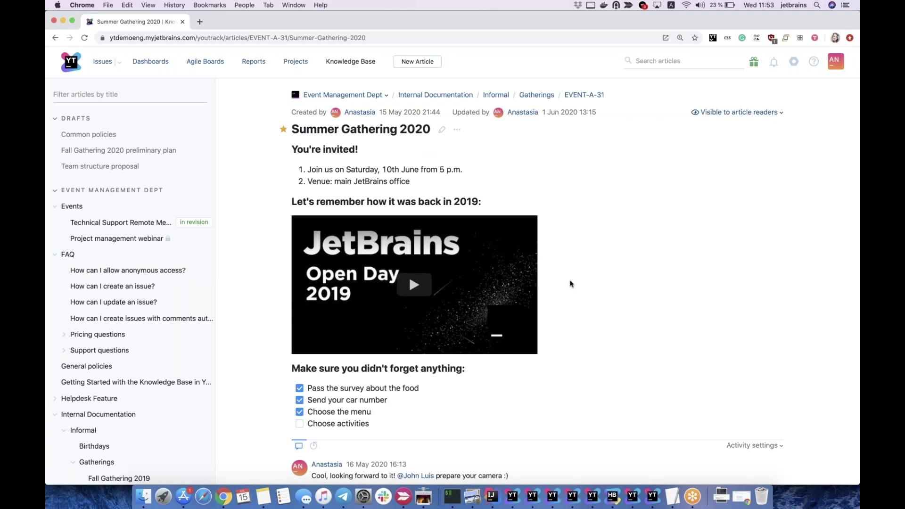
Move the MKT-9 "Create a post about the webinar" card to In Progress on the Marketing Team agile board.
left_click(115, 240)
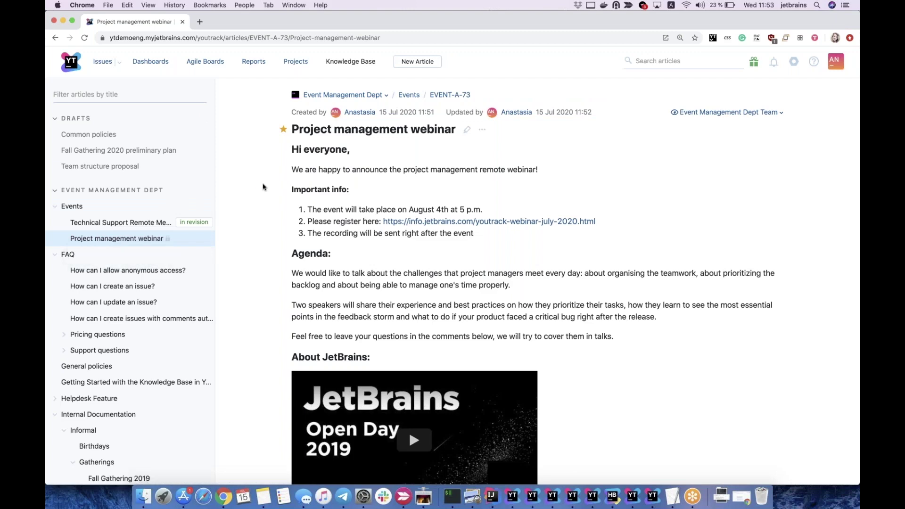
left_click(215, 61)
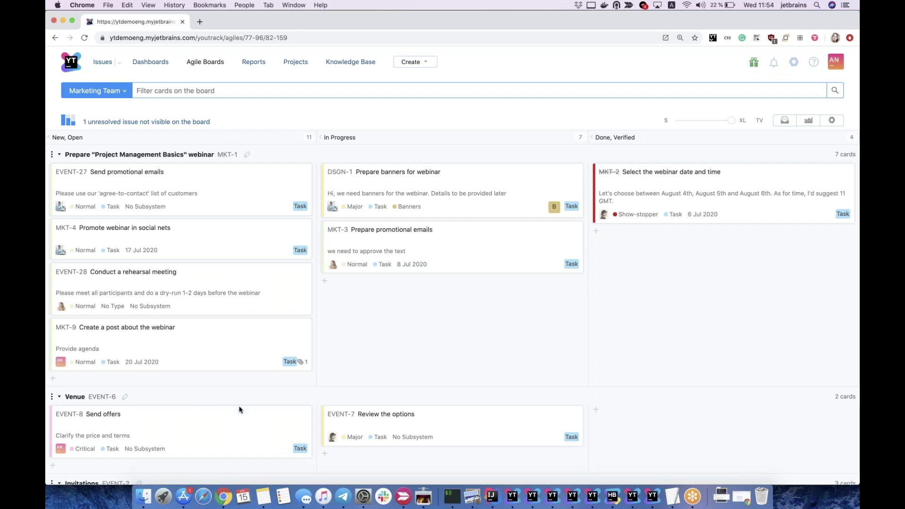
scroll(255, 412, "down", 1)
scroll(436, 304, "up", 1)
left_click(192, 344)
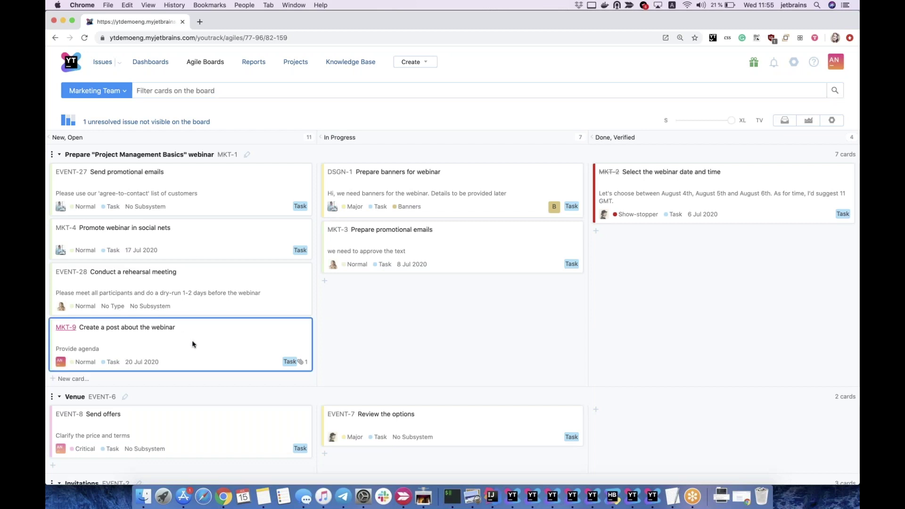
left_click_drag(212, 344, 451, 307)
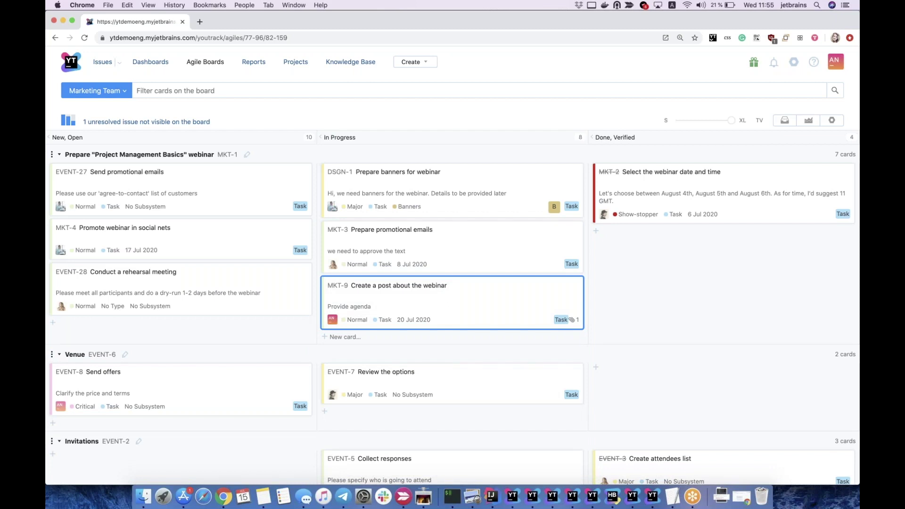
Comment on MKT-9, mentioning the reviewing colleague with the text "could you please review my article?".
left_click(338, 286)
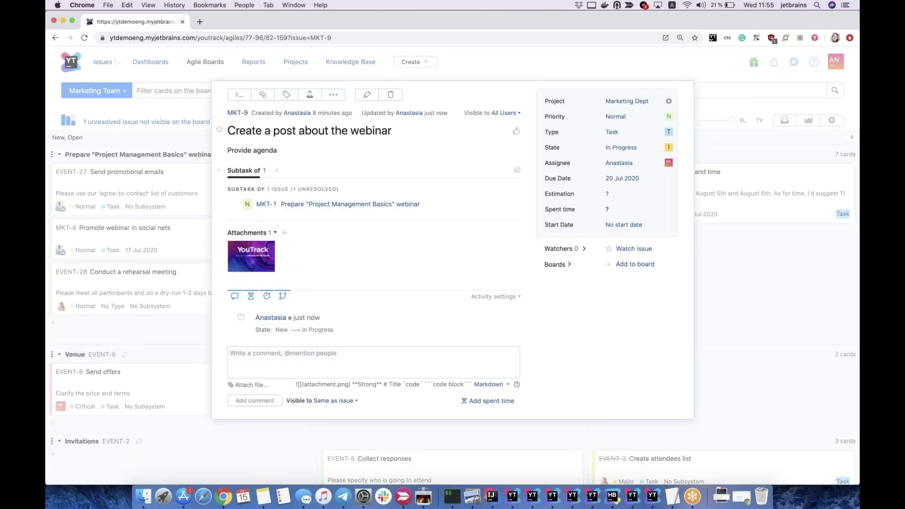
left_click(373, 362)
type("@")
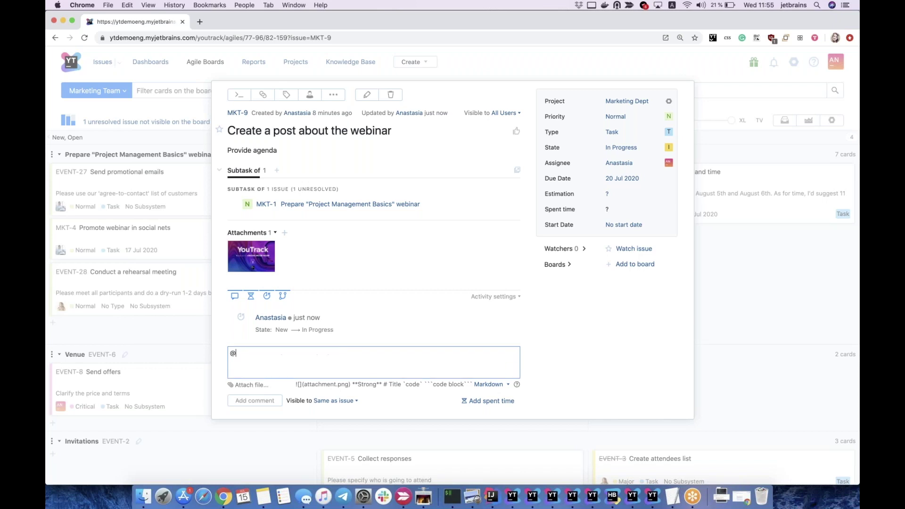
key("Down")
key("Down")
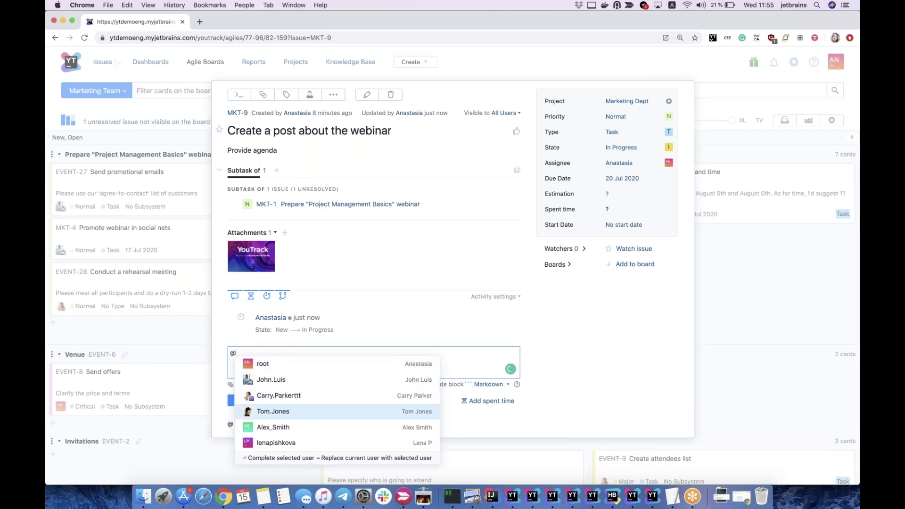
key("Return")
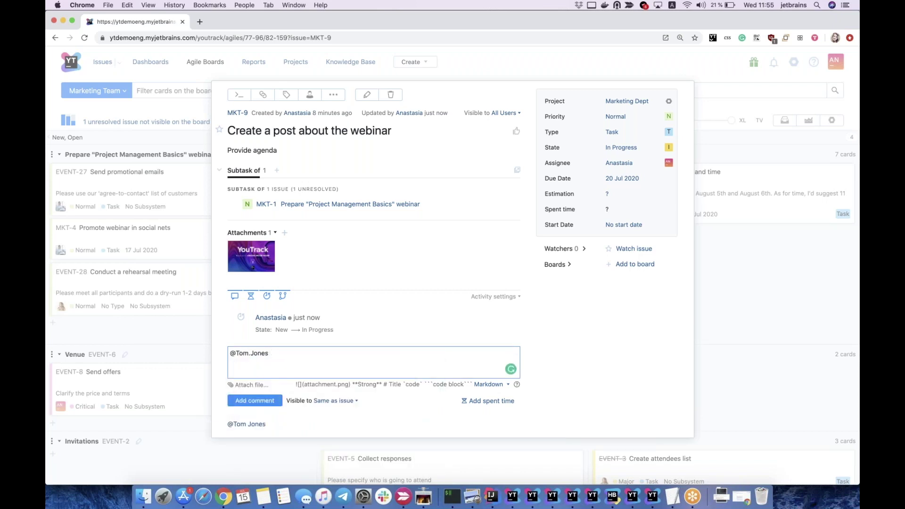
type("could you please review my article?")
left_click(267, 400)
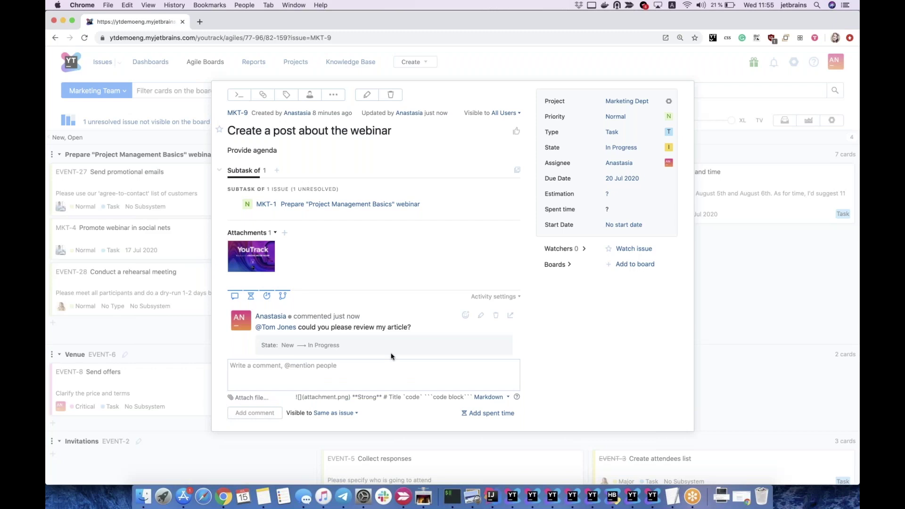
Switch to the incognito Chrome window with the Everything issue list, reload it and open issue MKT-9.
right_click(223, 498)
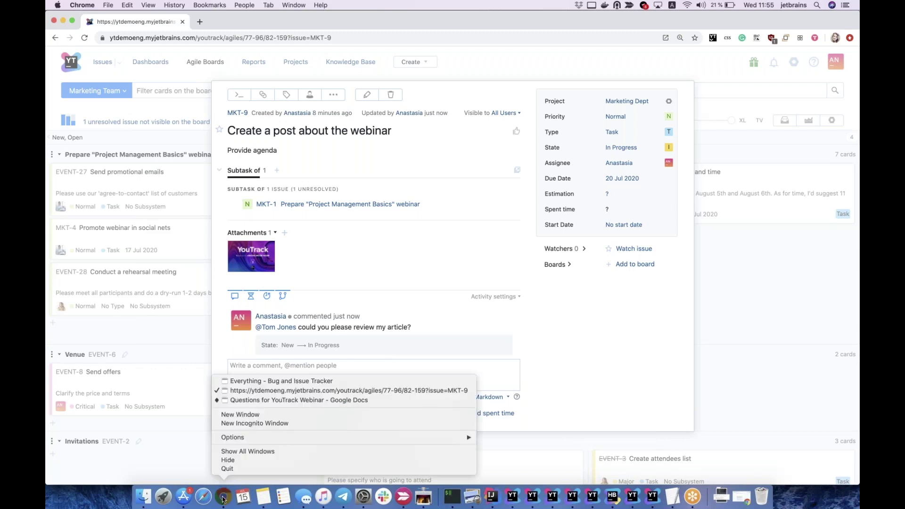
left_click(275, 383)
left_click(84, 38)
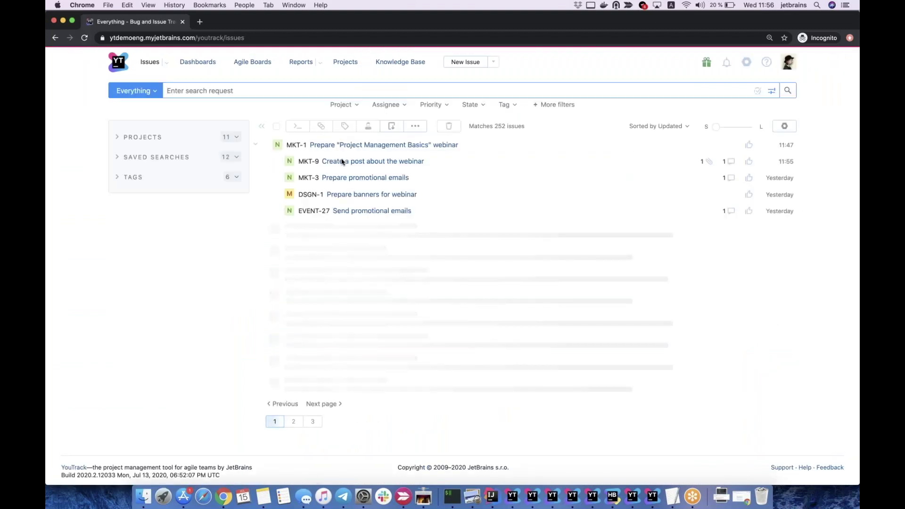
left_click(343, 162)
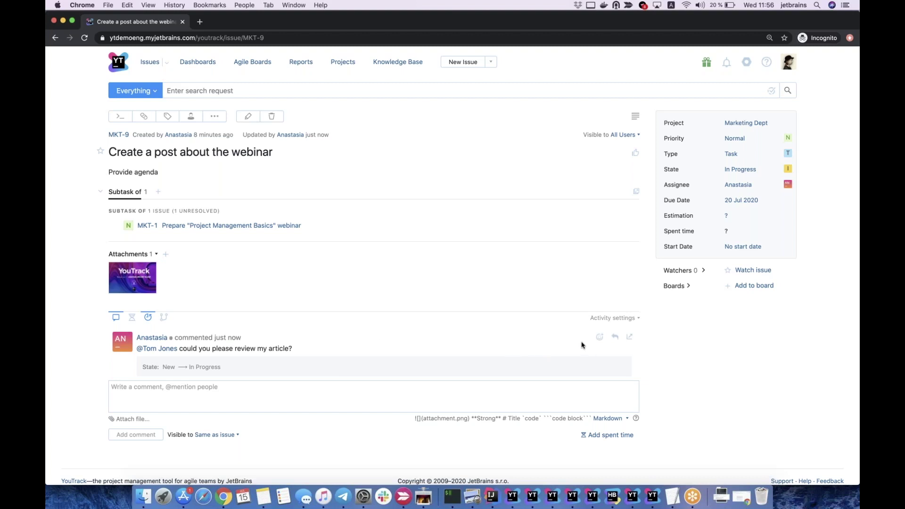
Reply to the review request comment on MKT-9 with the text "cool article!".
left_click(615, 337)
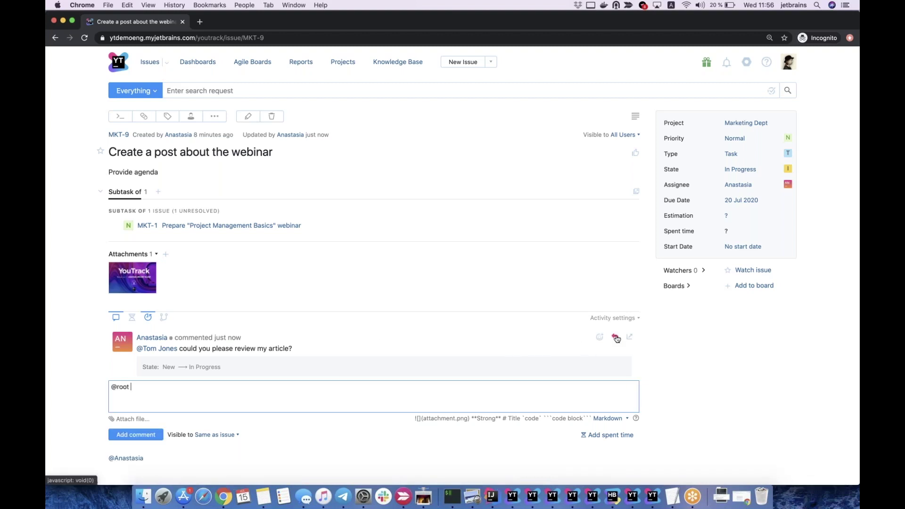
type("cool article!")
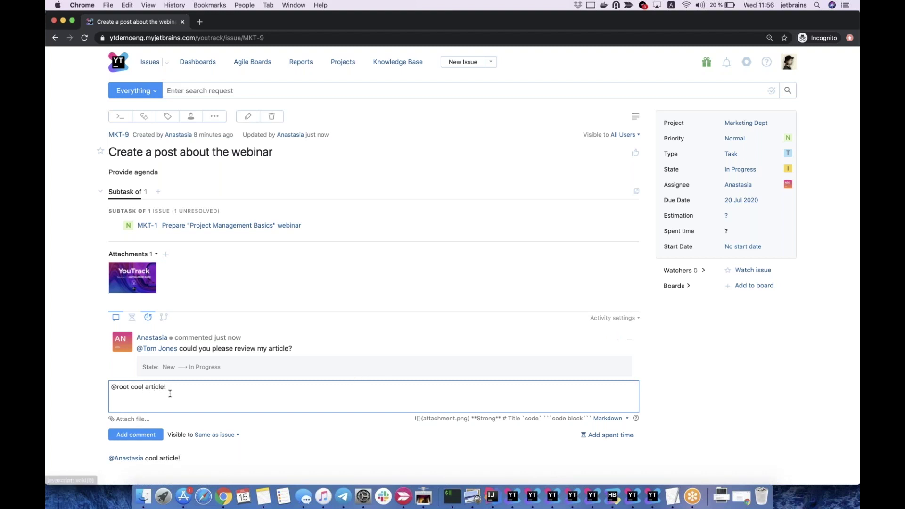
left_click(136, 434)
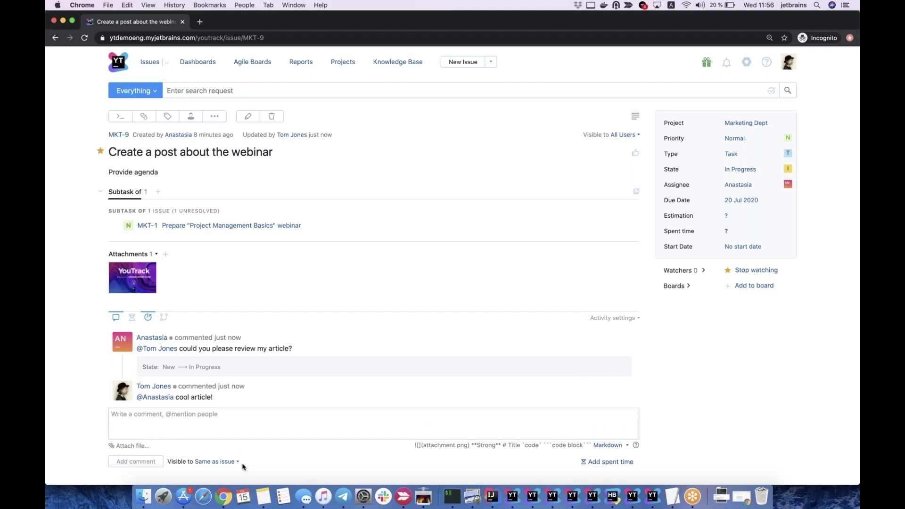
Switch to the Chrome window with the Marketing Team board, reopen MKT-9 and add an emoji reaction to the "cool article!" comment.
right_click(222, 502)
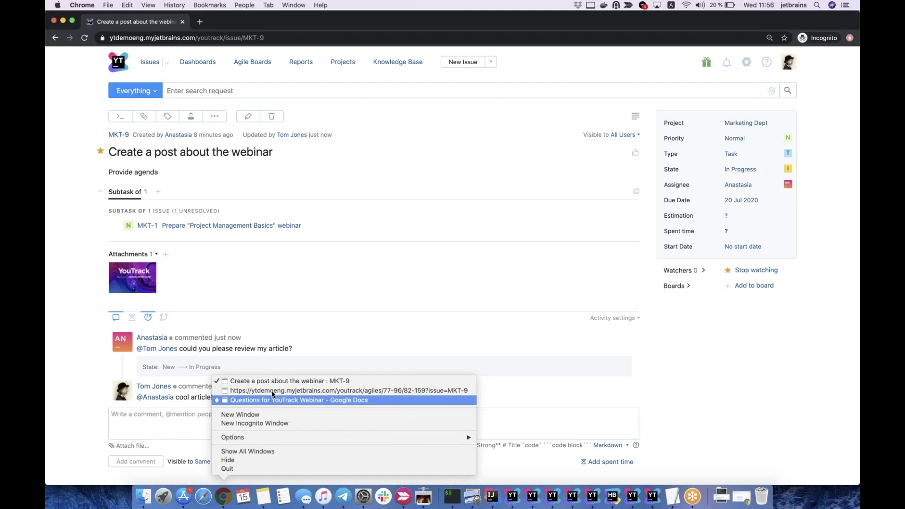
left_click(269, 390)
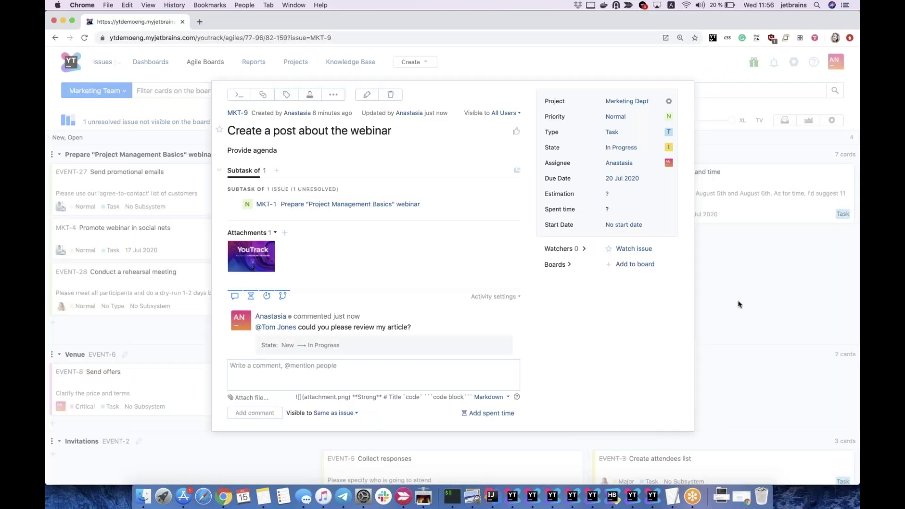
left_click(738, 304)
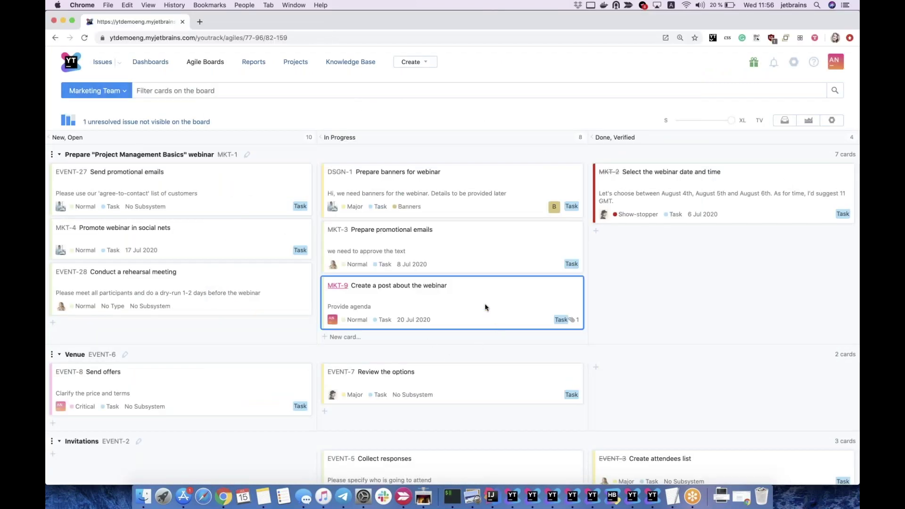
left_click(448, 293)
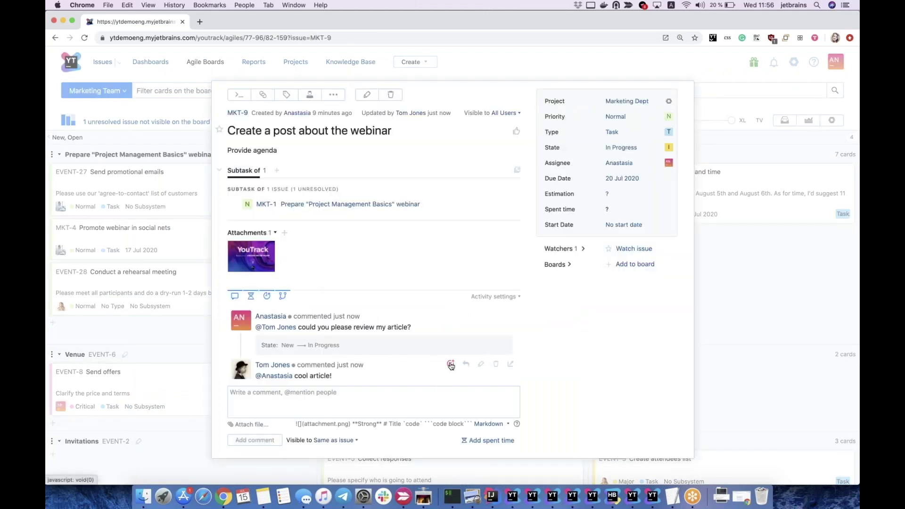
left_click(451, 364)
left_click(373, 262)
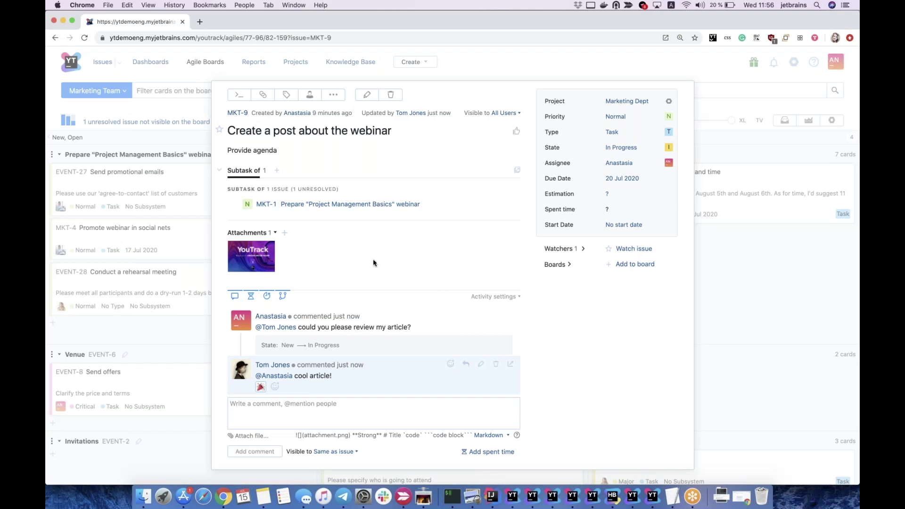
Log 1d of Documentation spent time on MKT-9 for 15 Jul 2020 and move its card to the Done, Verified column.
left_click(487, 453)
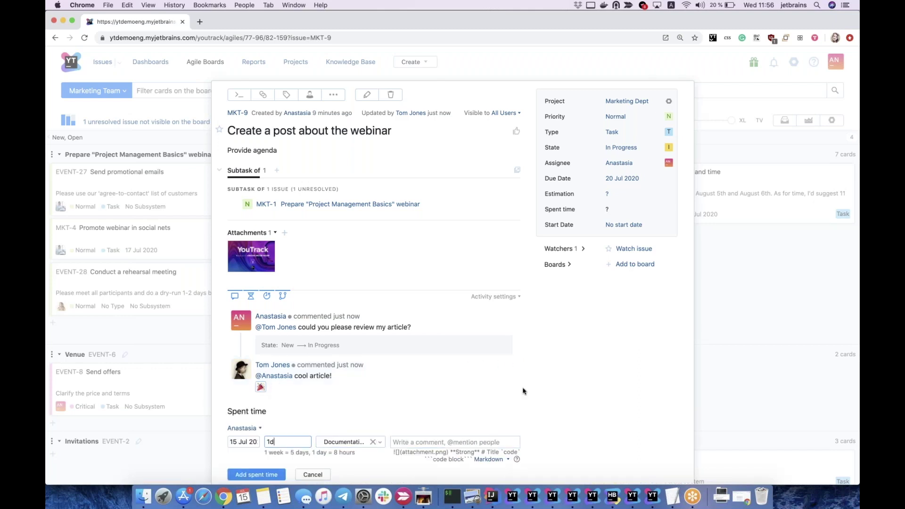
scroll(523, 390, "down", 1)
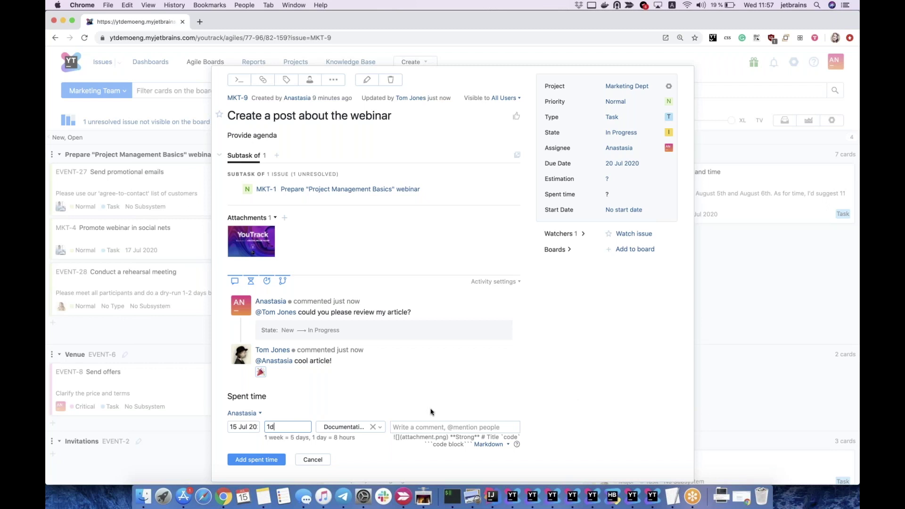
left_click(268, 460)
scroll(591, 330, "down", 2)
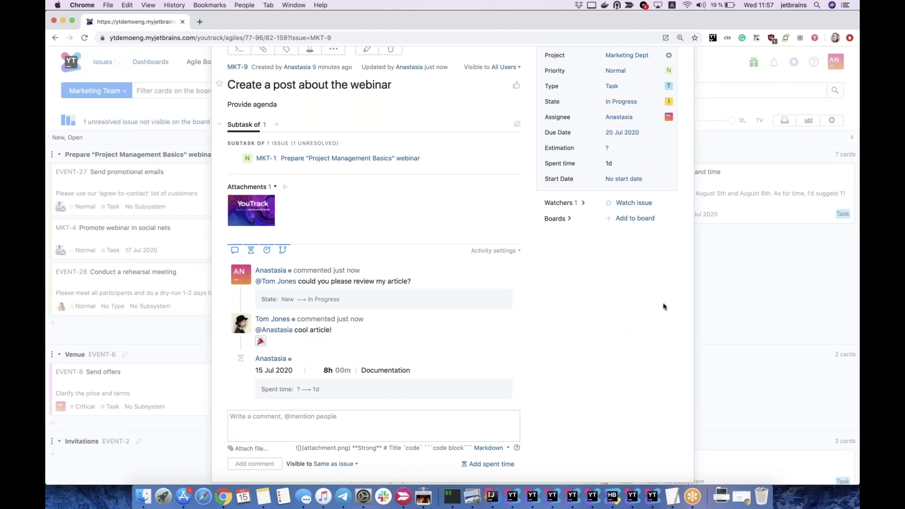
left_click(710, 300)
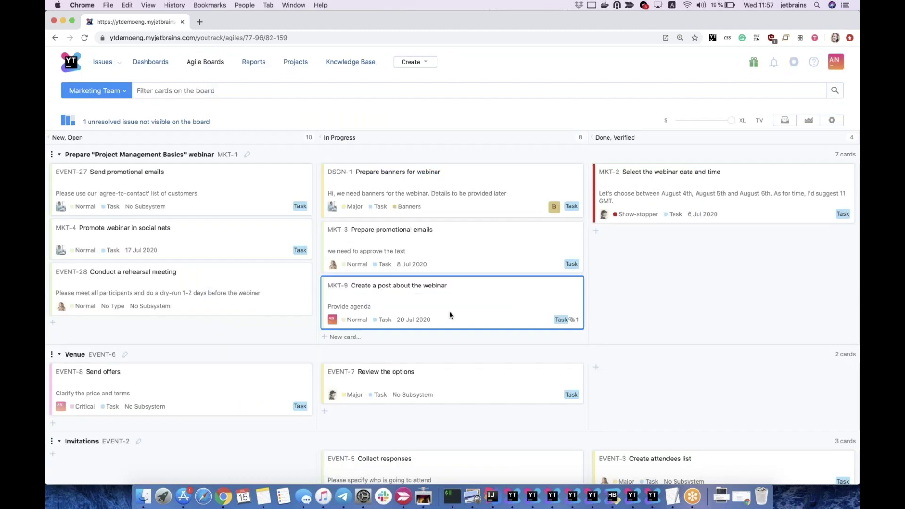
left_click_drag(669, 260, 674, 258)
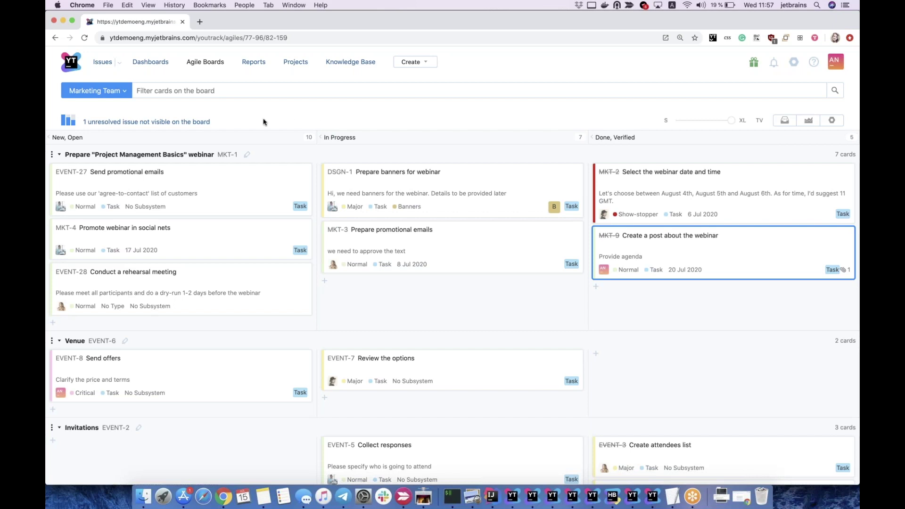
Switch to the MKT Due Dates Board and go through its due date swimlanes down to the 17–22 Jul 2020 row.
left_click(115, 90)
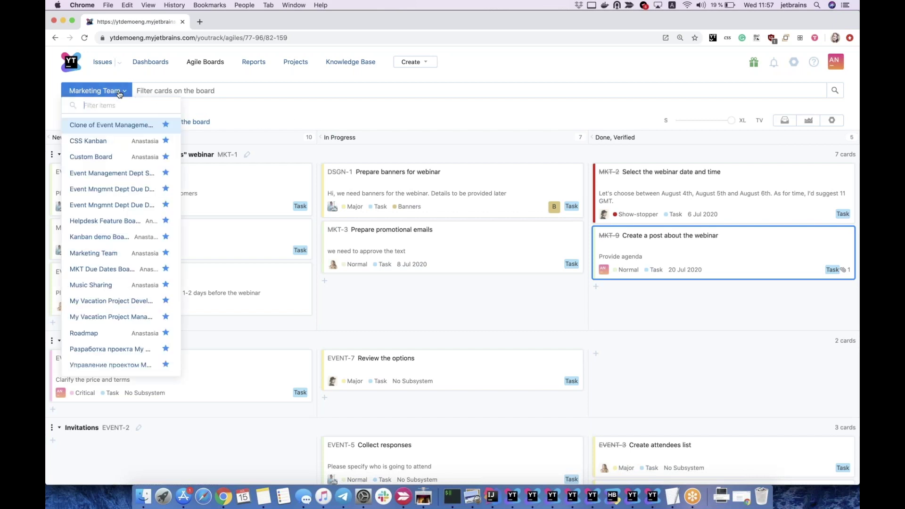
left_click(104, 270)
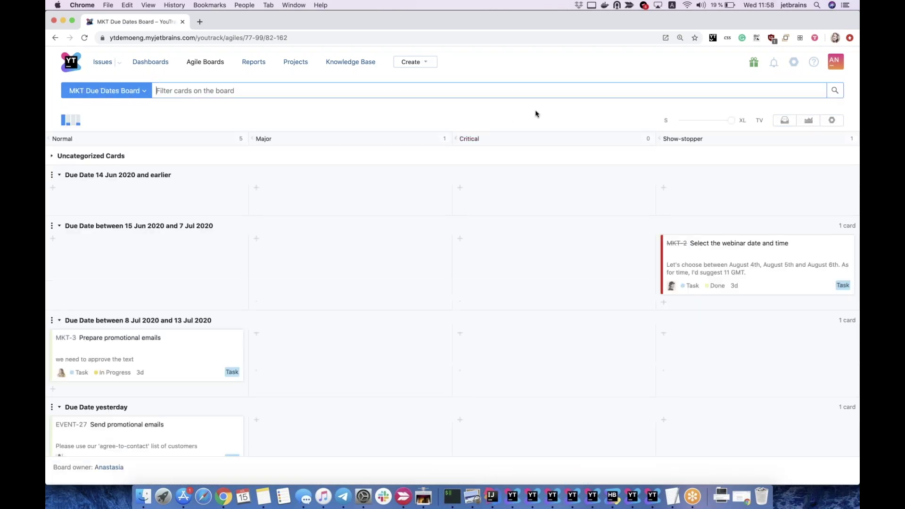
scroll(438, 214, "down", 2)
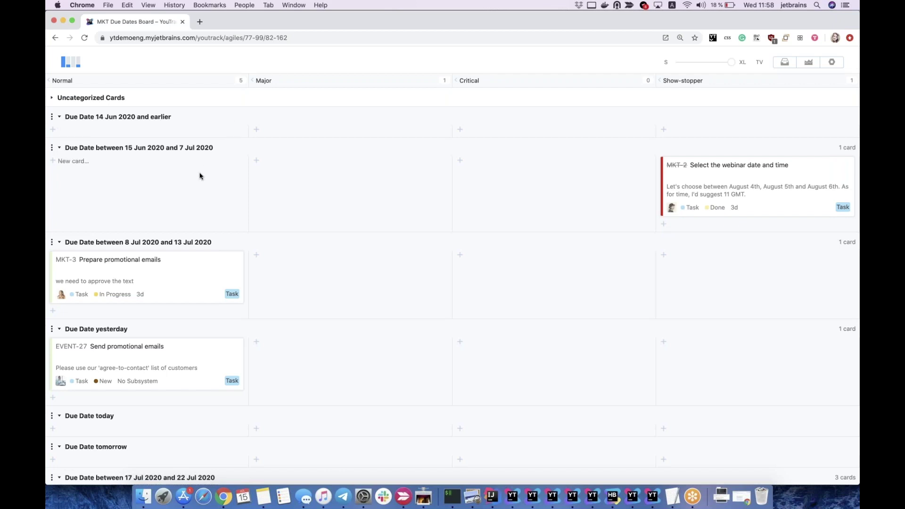
scroll(245, 246, "down", 3)
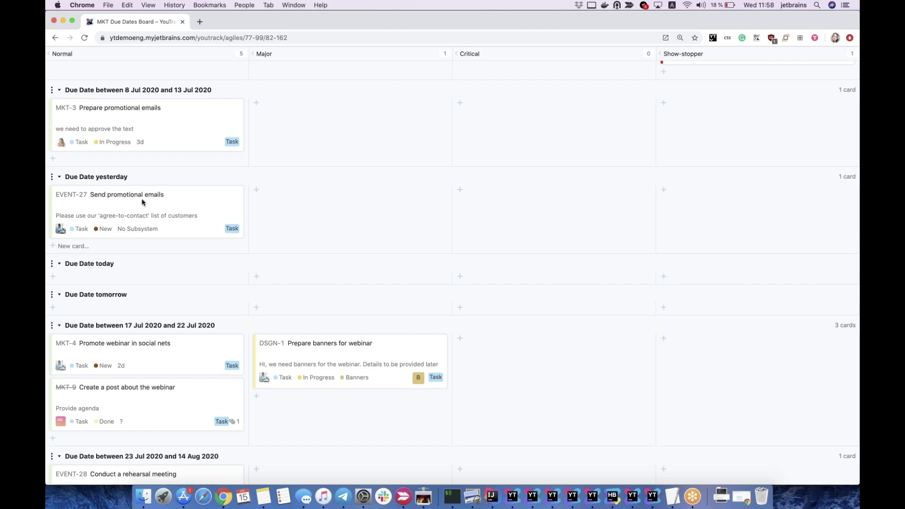
Comment on EVENT-27 "Send promotional emails", mentioning the assigned colleague with the text "do you need any help?", and return to the board.
left_click(129, 206)
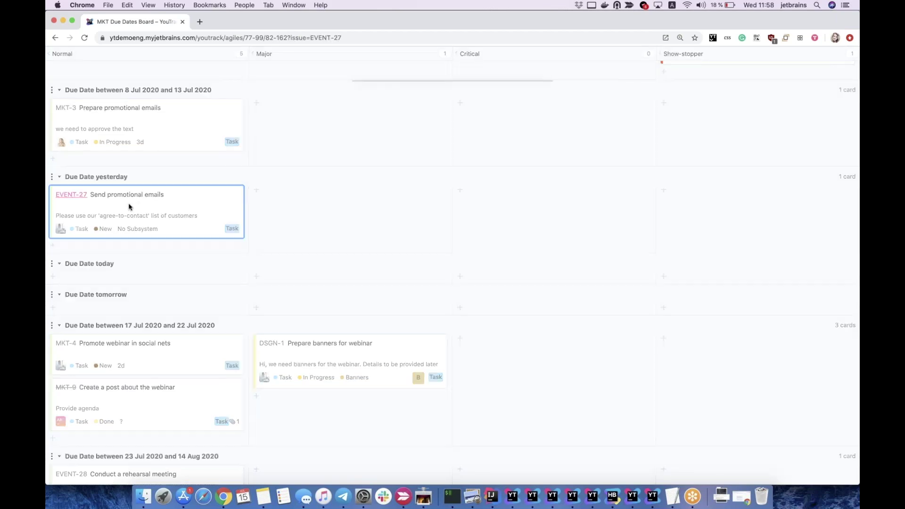
scroll(307, 329, "down", 5)
left_click(307, 428)
type("@")
key("Down")
key("Down")
key("Up")
key("Up")
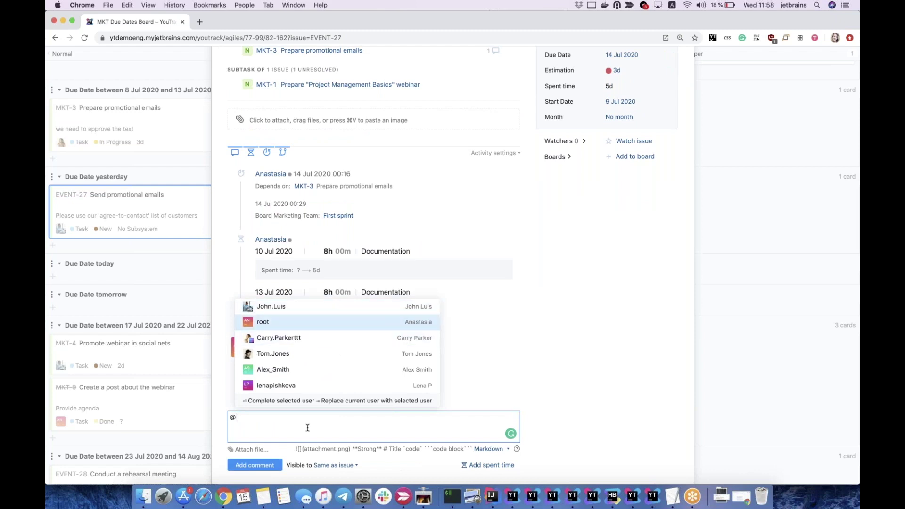
key("Return")
type("do you need")
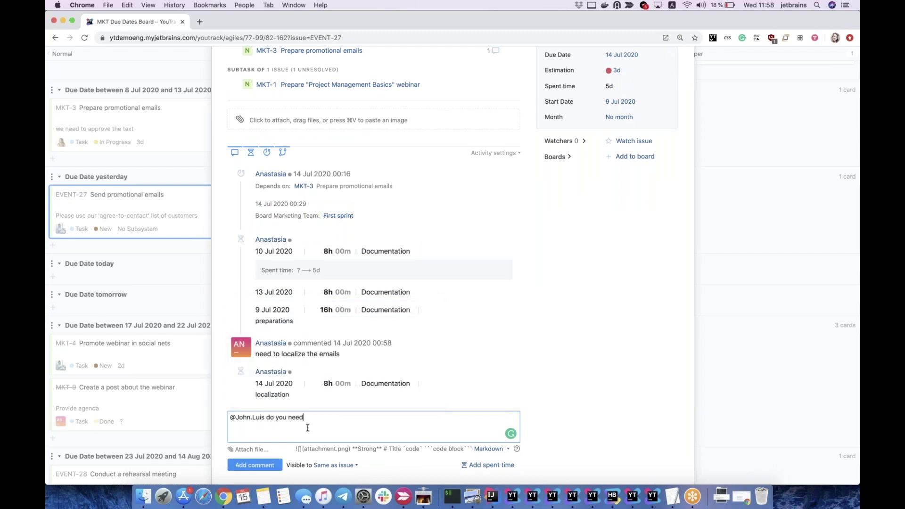
type(" any help?")
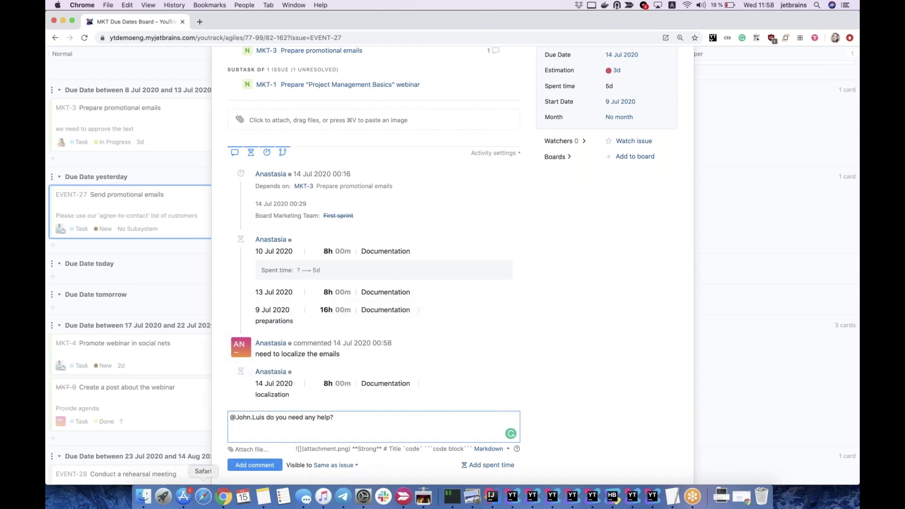
left_click(254, 465)
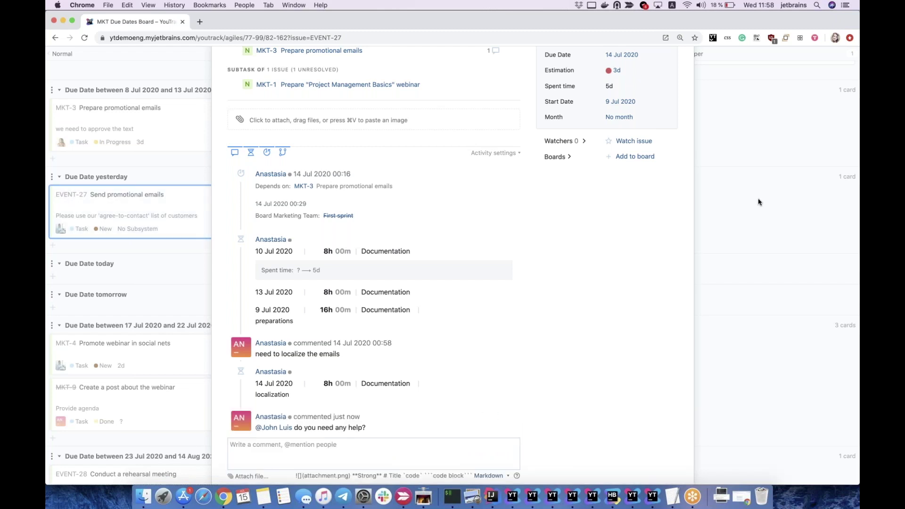
left_click(745, 241)
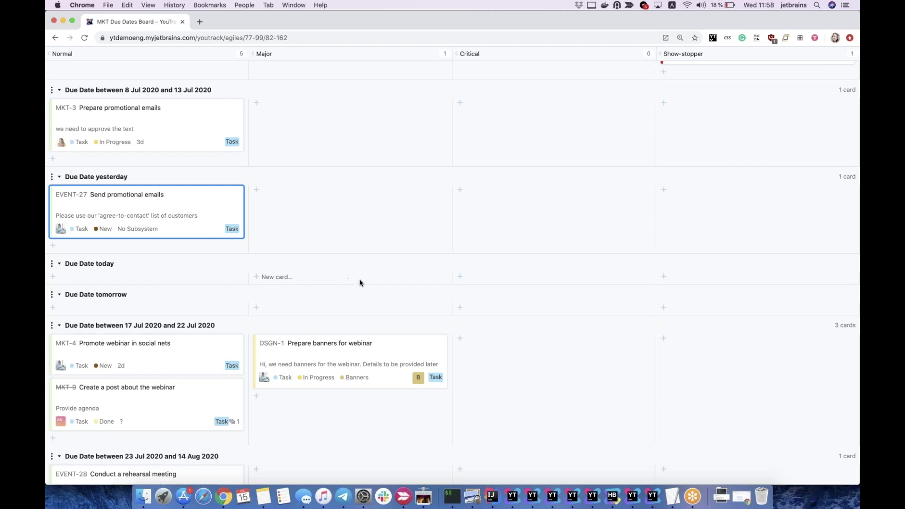
Open the Webinar Planning Gantt chart from the own reports and collapse the report list to widen the chart.
scroll(360, 283, "down", 3)
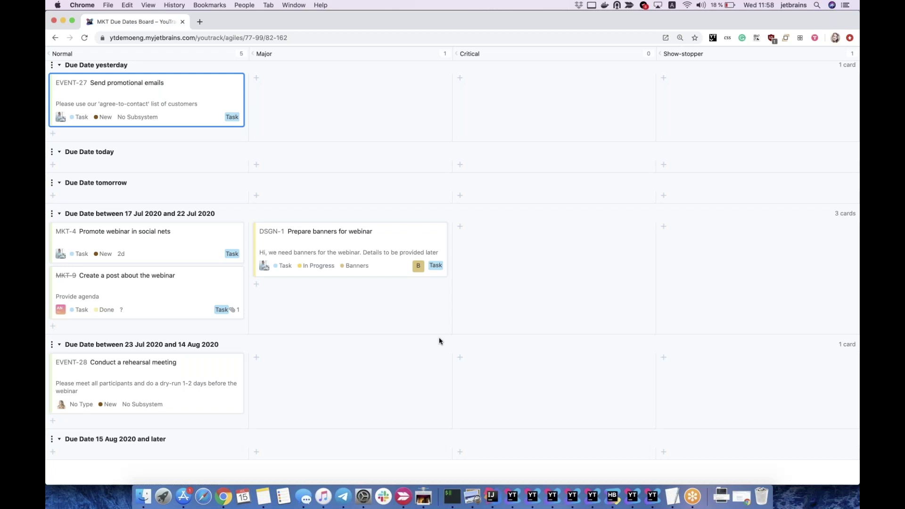
scroll(439, 337, "up", 10)
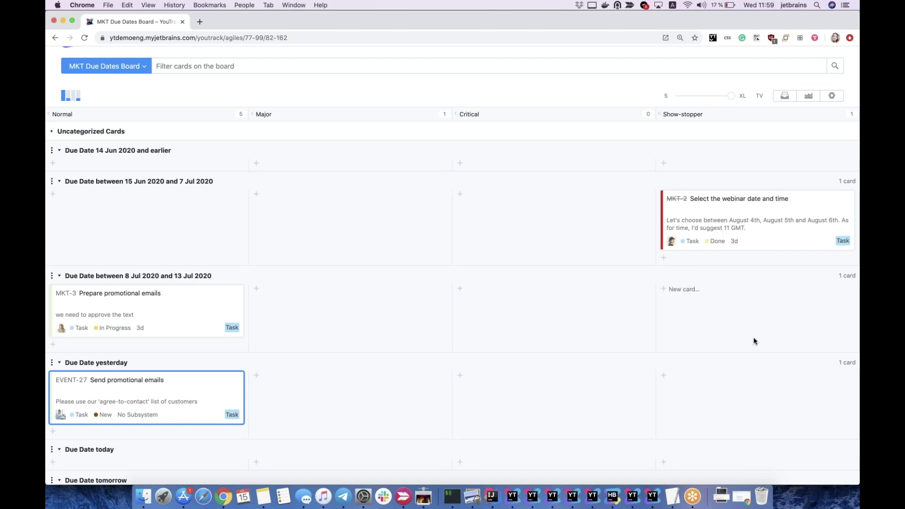
scroll(616, 307, "up", 1)
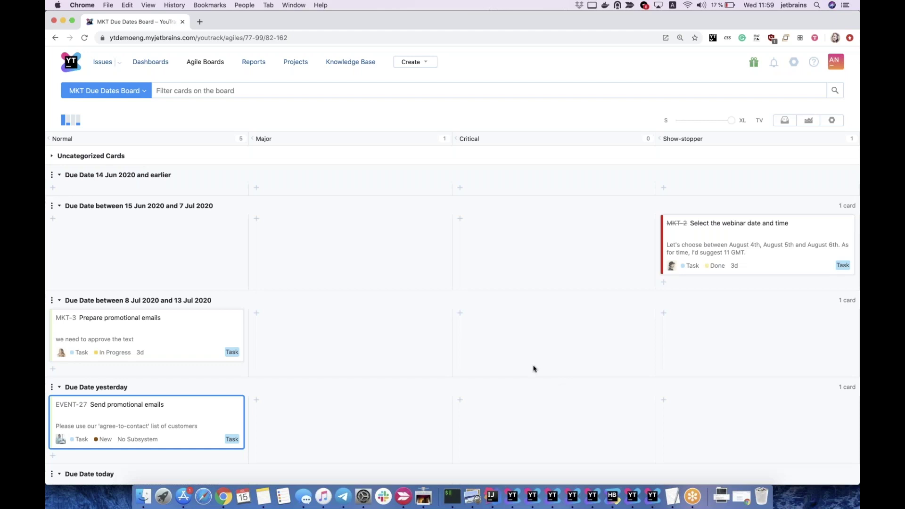
left_click(255, 67)
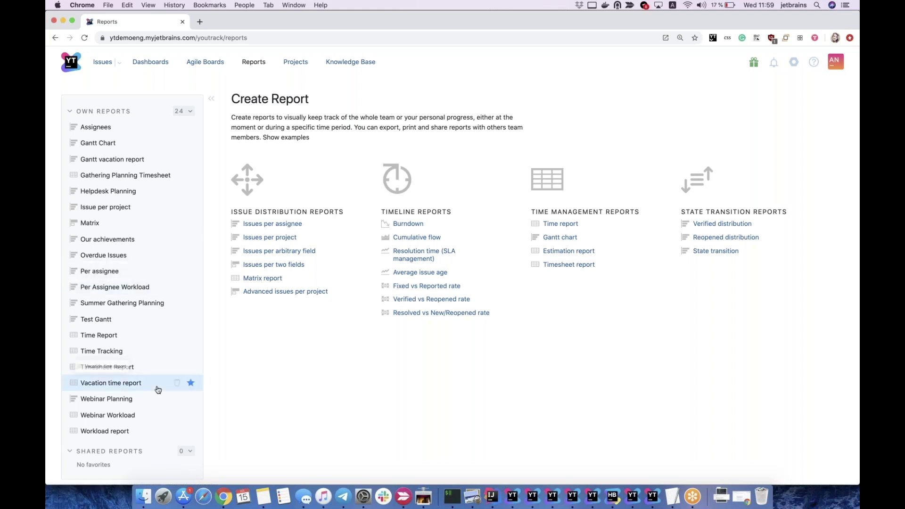
left_click_drag(116, 398, 111, 402)
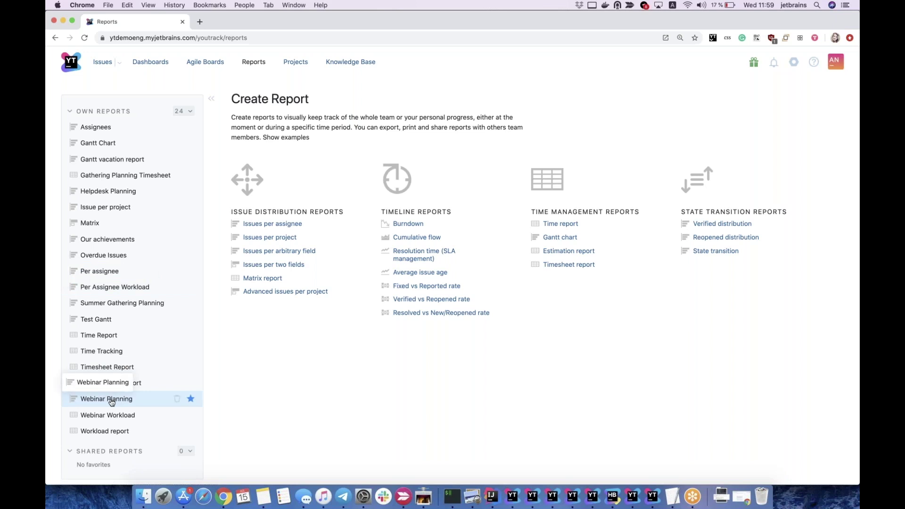
left_click_drag(112, 402, 112, 401)
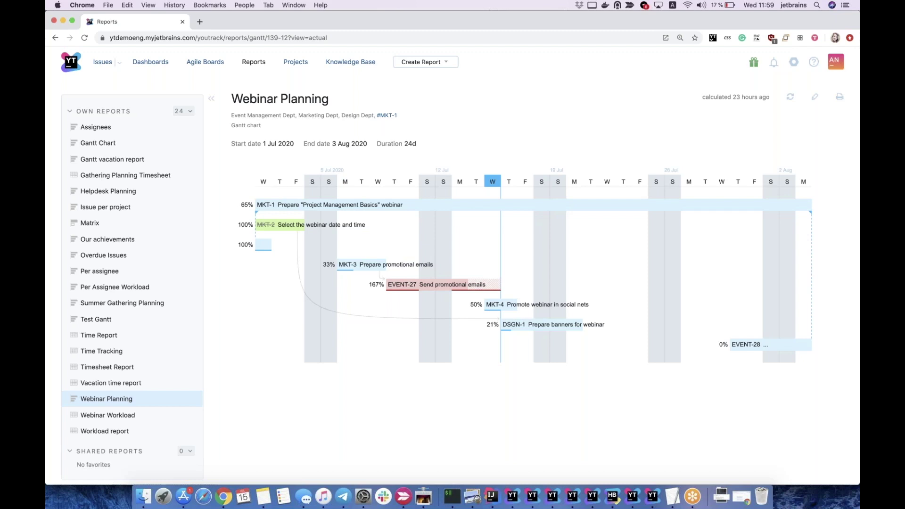
left_click(211, 99)
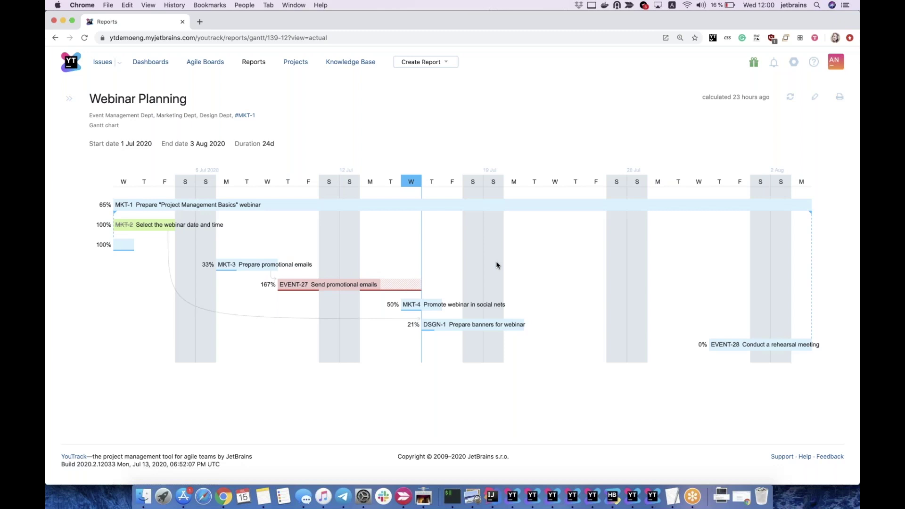
Examine the estimation and spent time of the Gantt chart's tasks and the report's end date and duration.
mouse_move(151, 233)
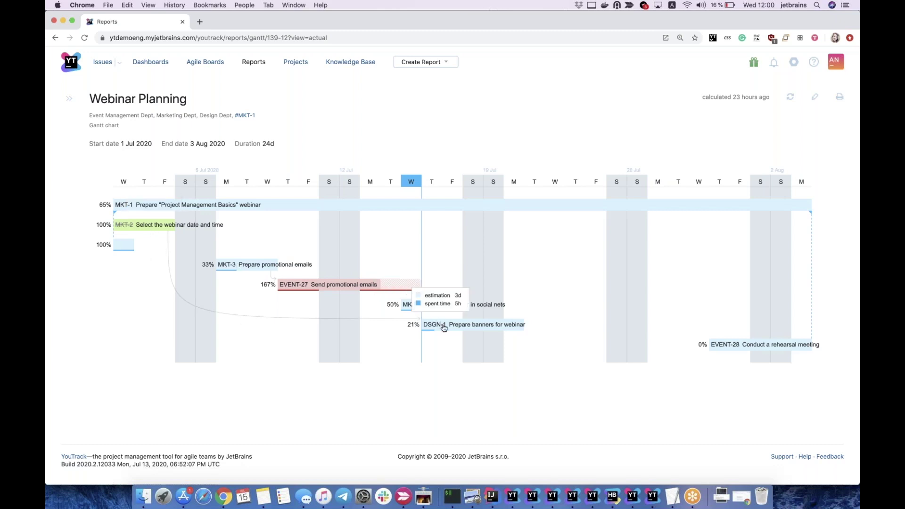
mouse_move(445, 329)
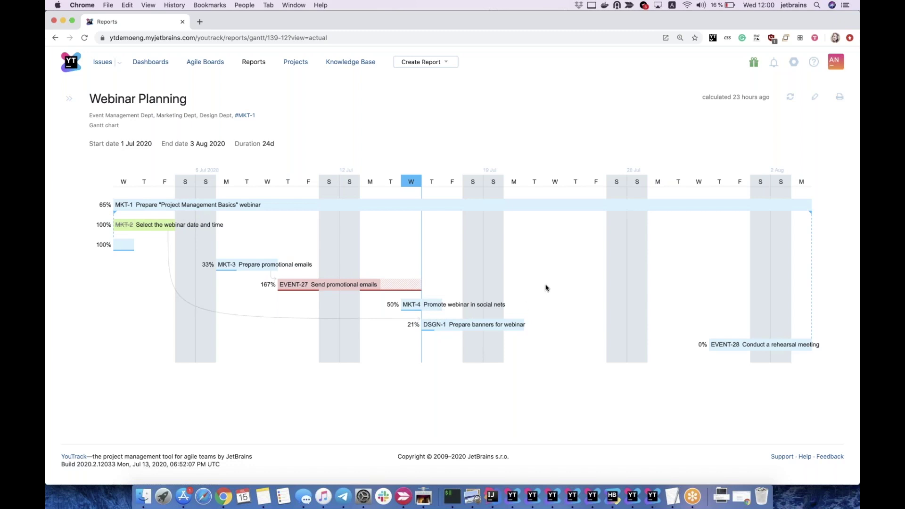
mouse_move(753, 349)
left_click_drag(191, 144, 228, 150)
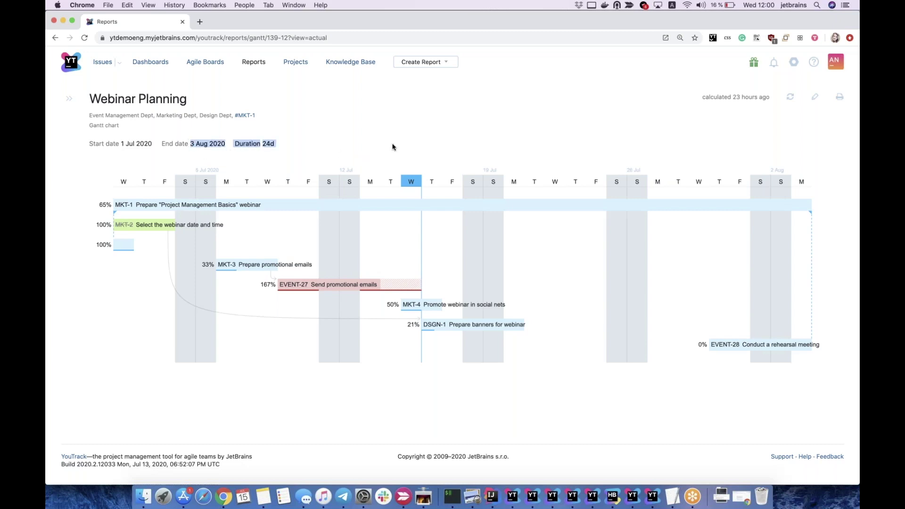
left_click(325, 143)
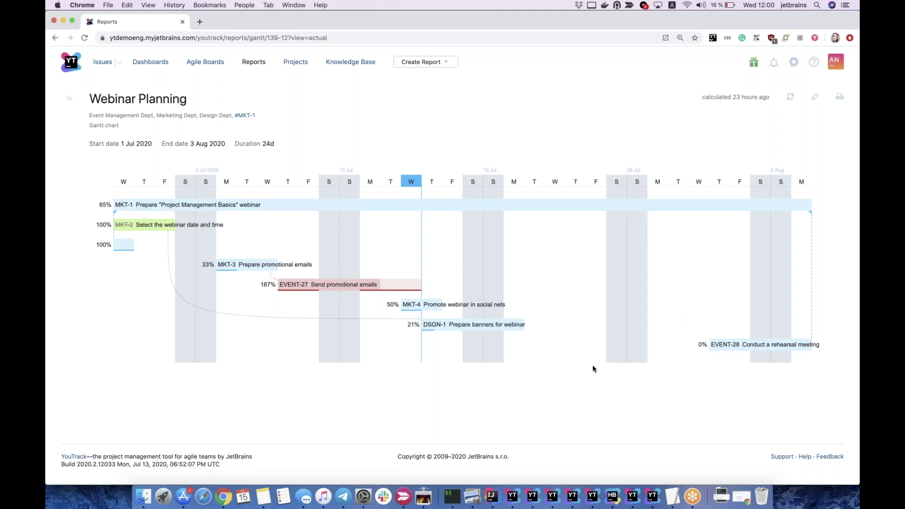